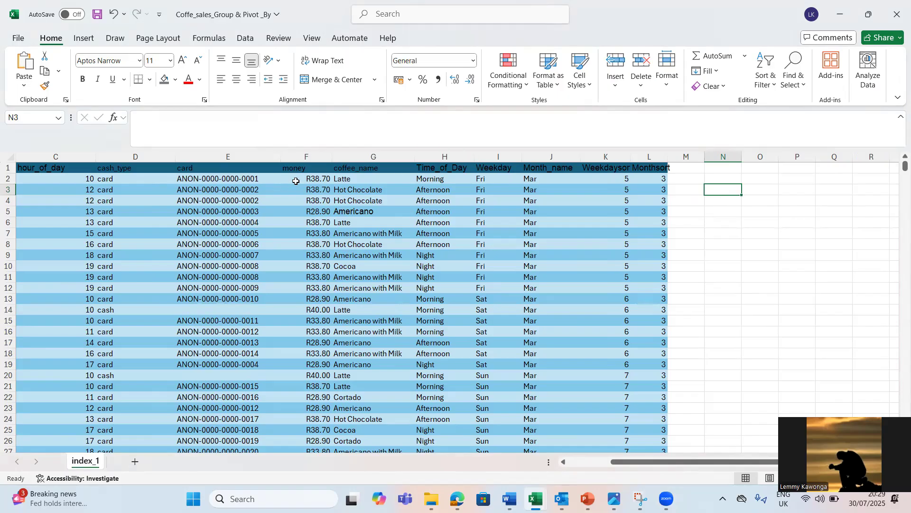
left_click(217, 220)
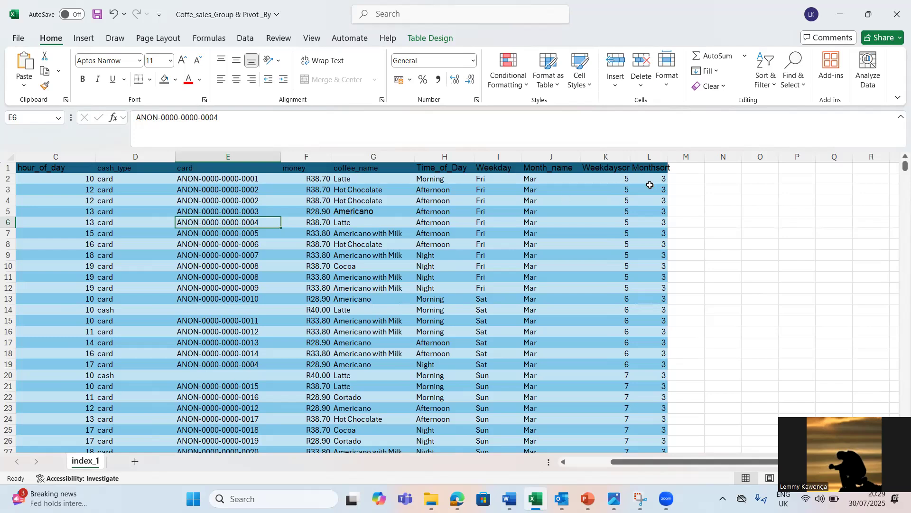
left_click(719, 187)
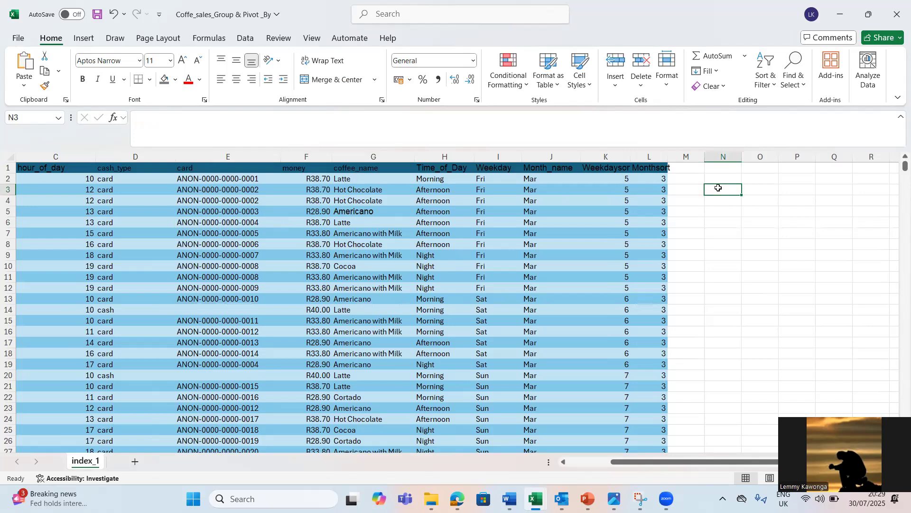
left_click(621, 204)
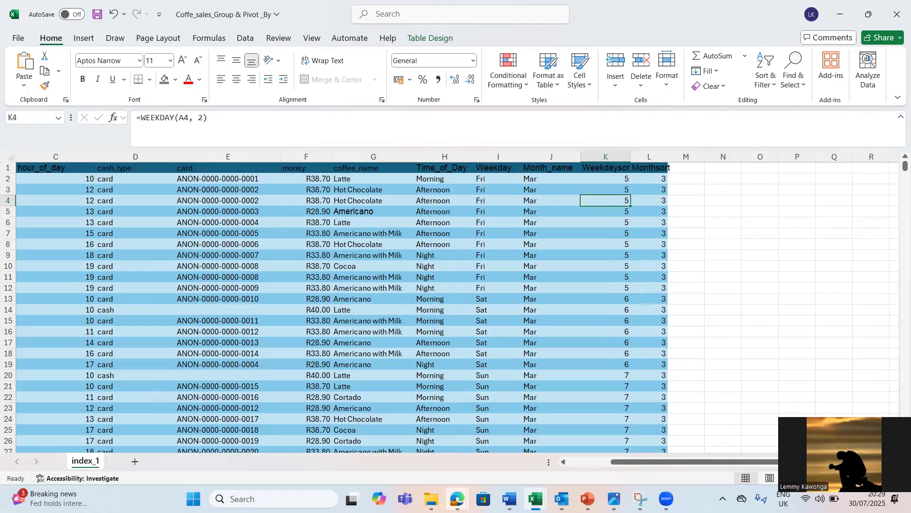
Step: Switch to Microsoft Edge, search for "kaggle datasets" in a new tab and open Kaggle's Datasets page
mouse_move(457, 498)
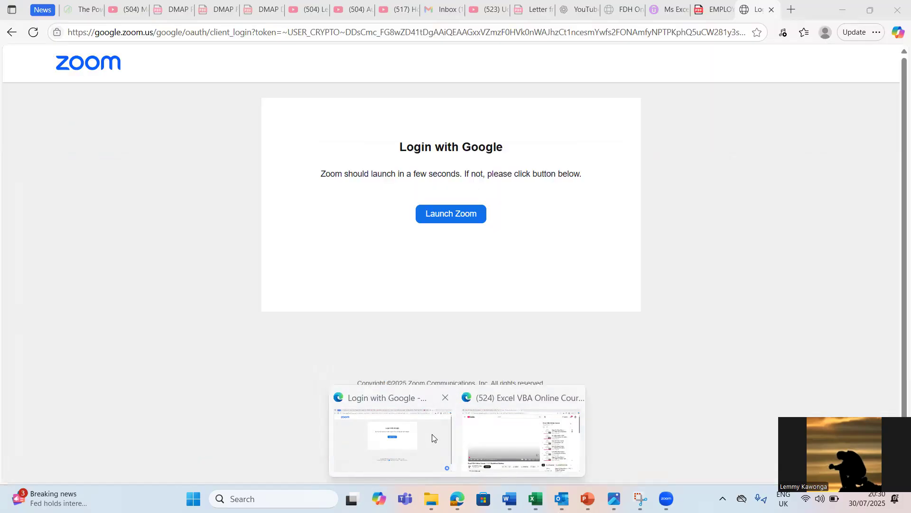
left_click(433, 437)
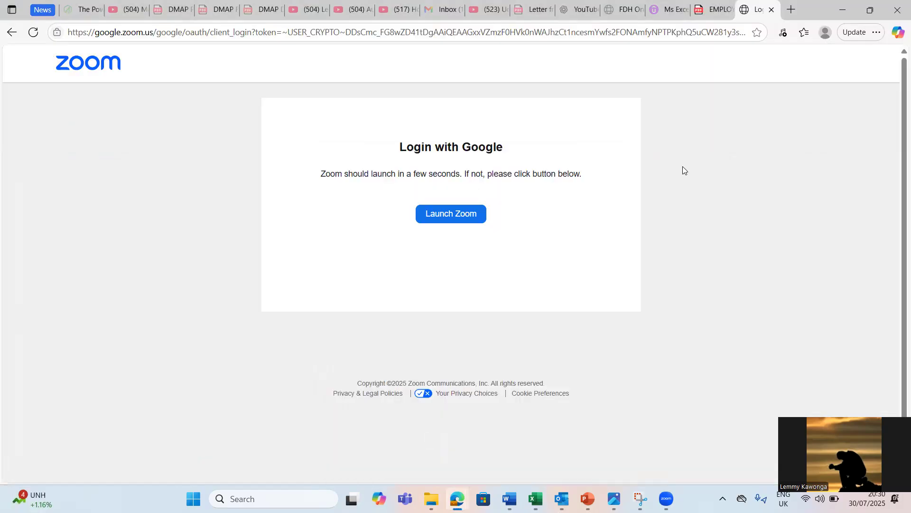
left_click(792, 11)
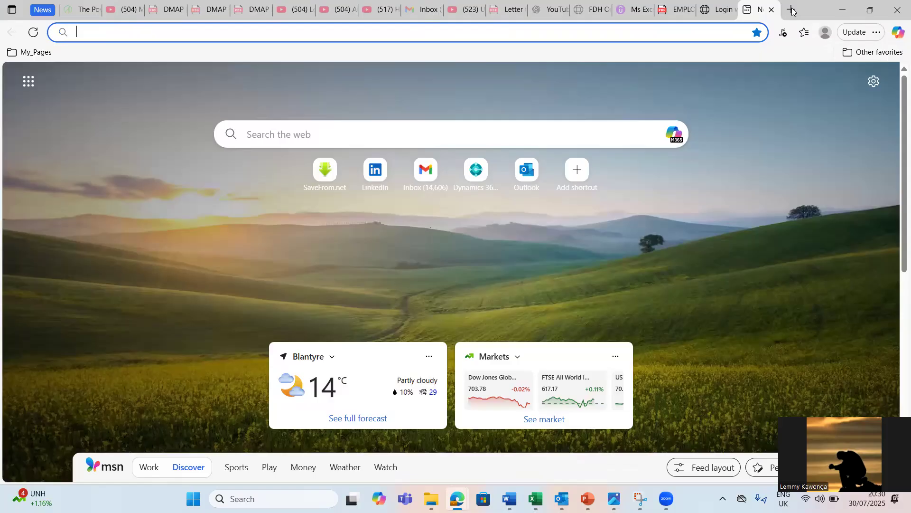
type("ka")
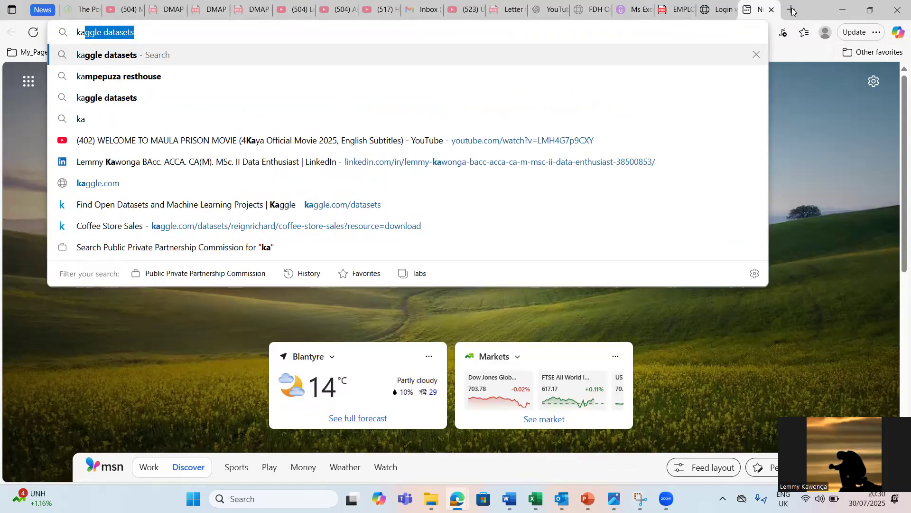
key("Return")
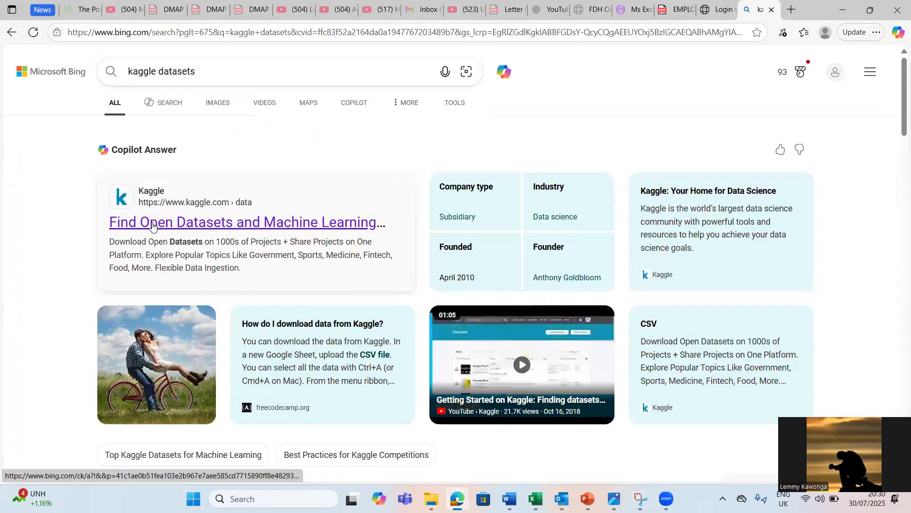
left_click(153, 223)
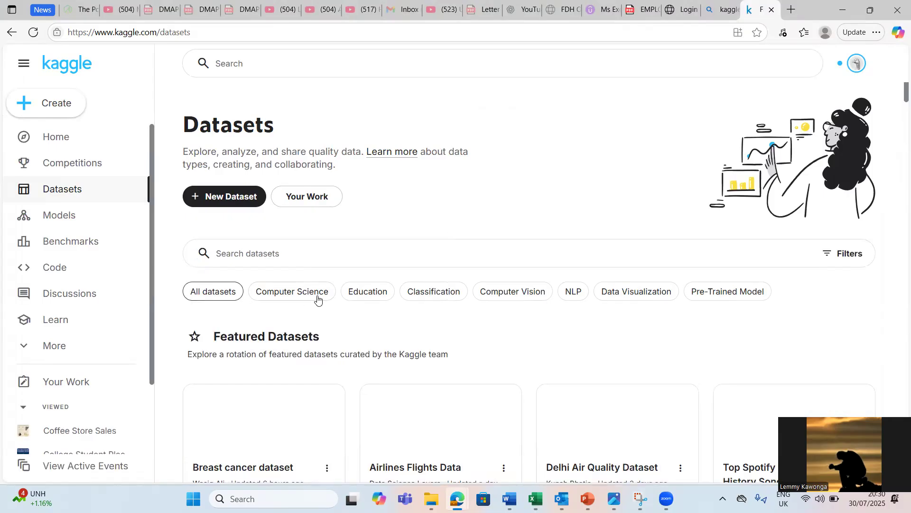
Step: Filter the Kaggle datasets by Education and open the AI Assistant Usage in Student Life dataset
left_click(364, 292)
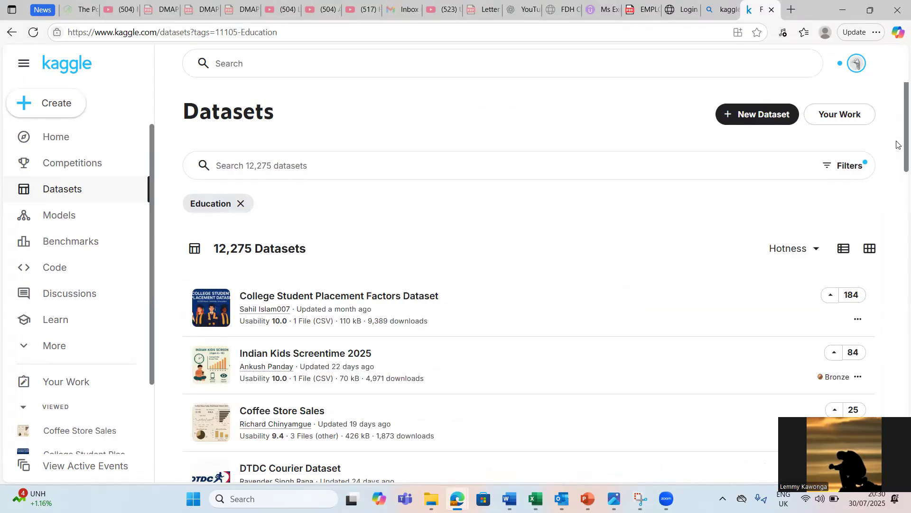
scroll(897, 123, "down", 3)
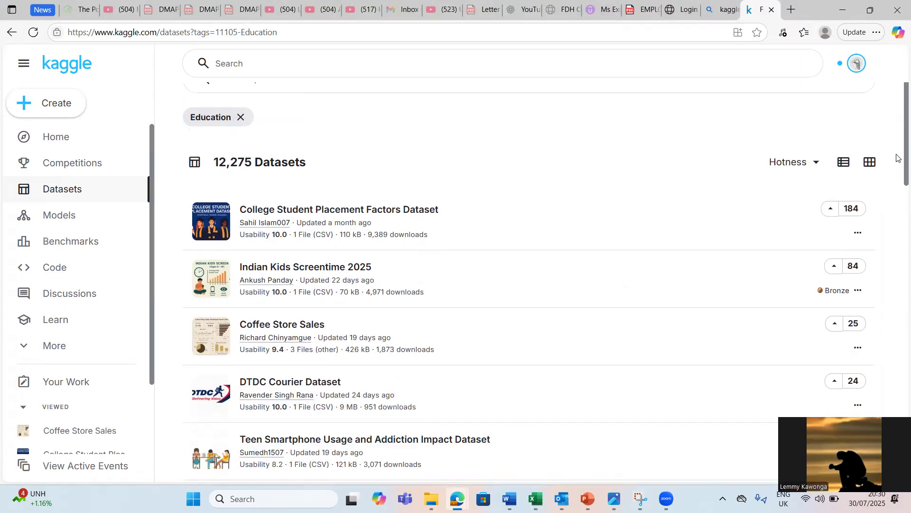
scroll(478, 248, "down", 2)
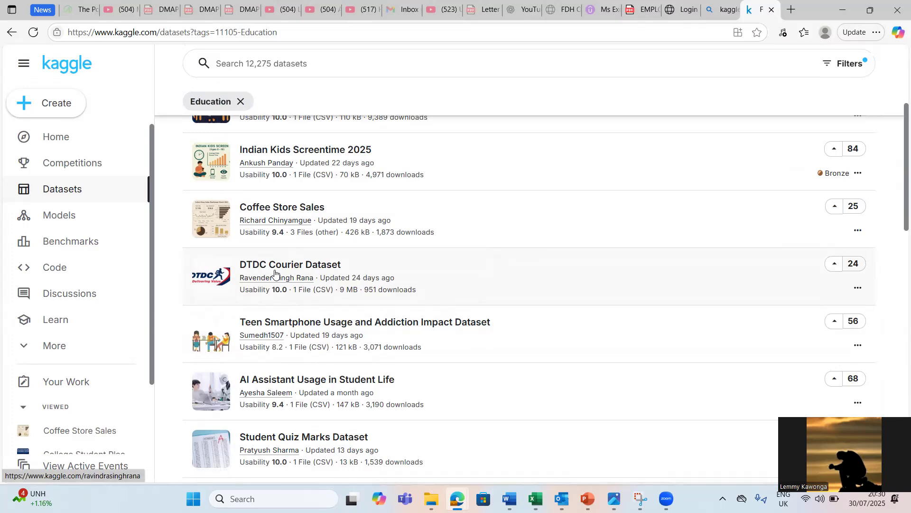
left_click(274, 380)
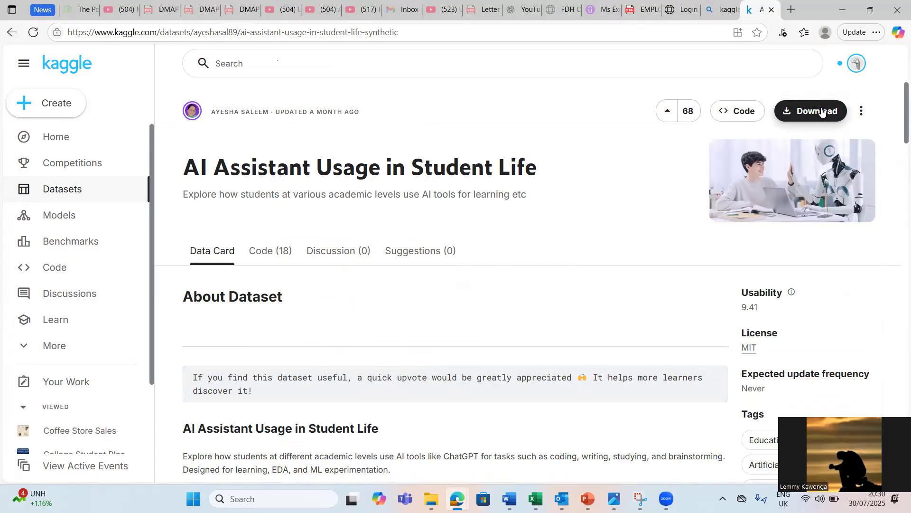
Step: Download the dataset as a zip and open its ai_assistant_usage_student_life CSV file in Excel
left_click(823, 112)
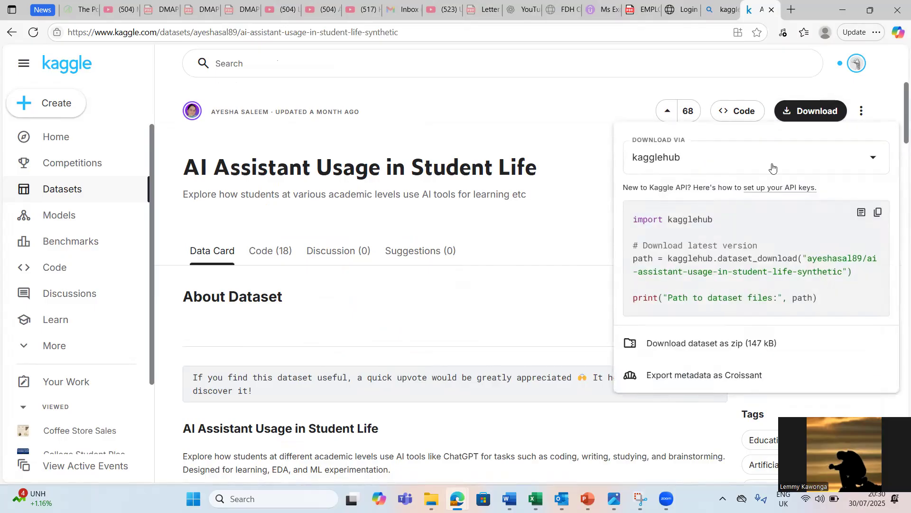
left_click(676, 341)
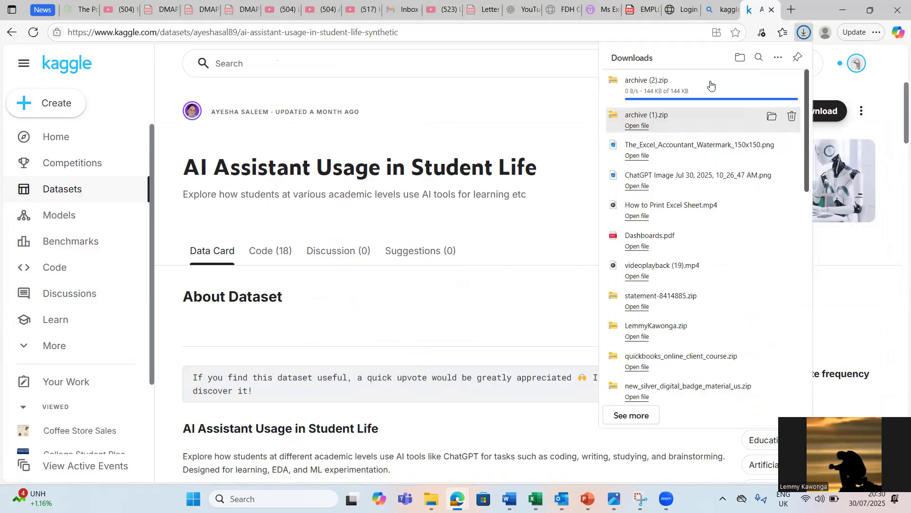
left_click(663, 96)
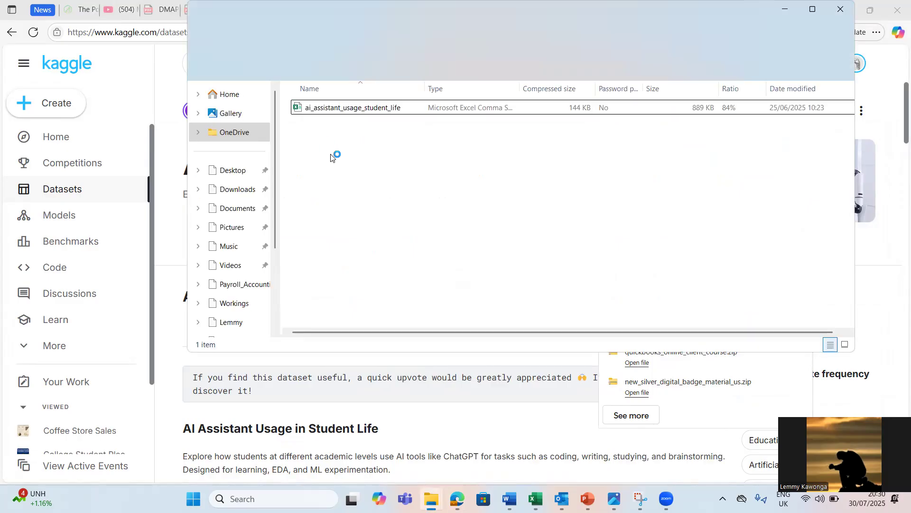
left_click(334, 108)
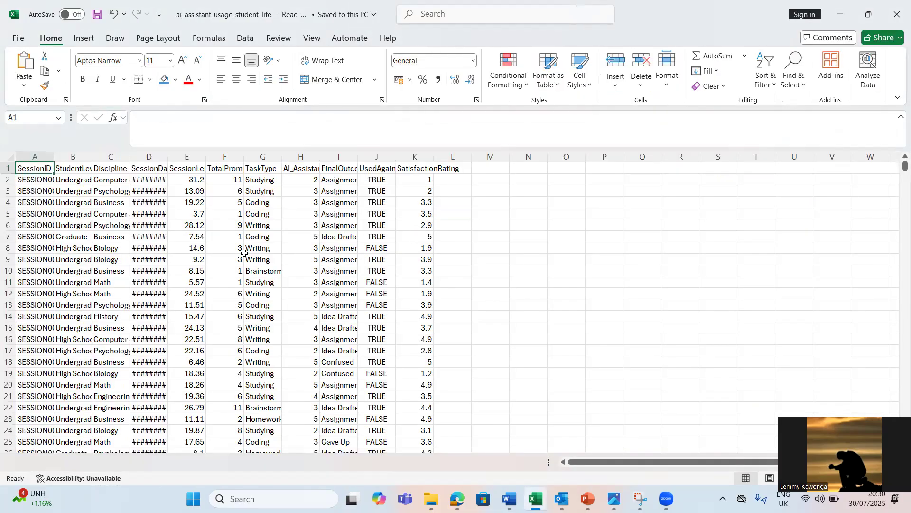
Step: Fit the SessionDate column width to its contents and switch back to the Coffe_sales_Group & Pivot _By workbook
double_click(169, 159)
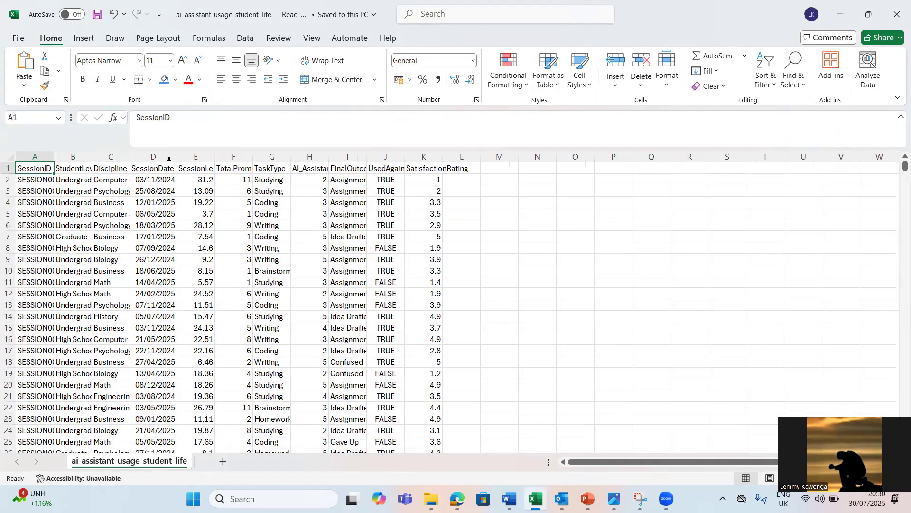
left_click(332, 261)
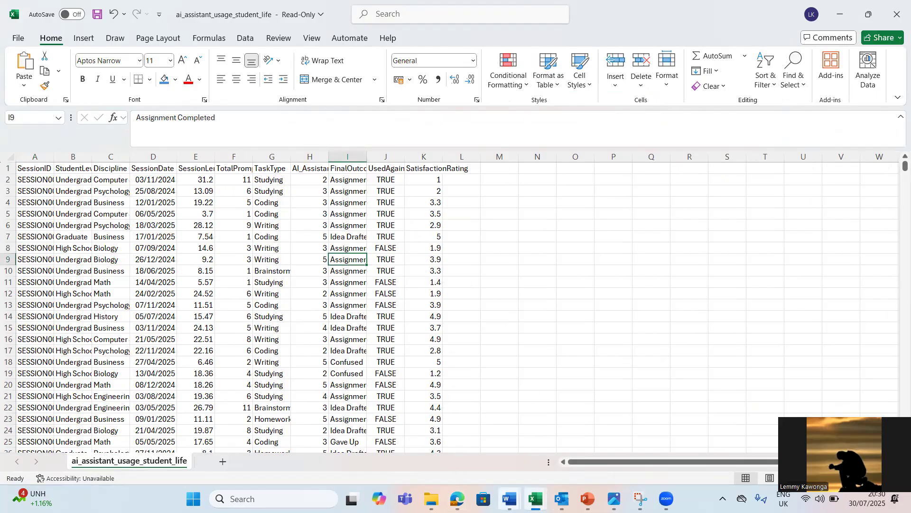
mouse_move(535, 499)
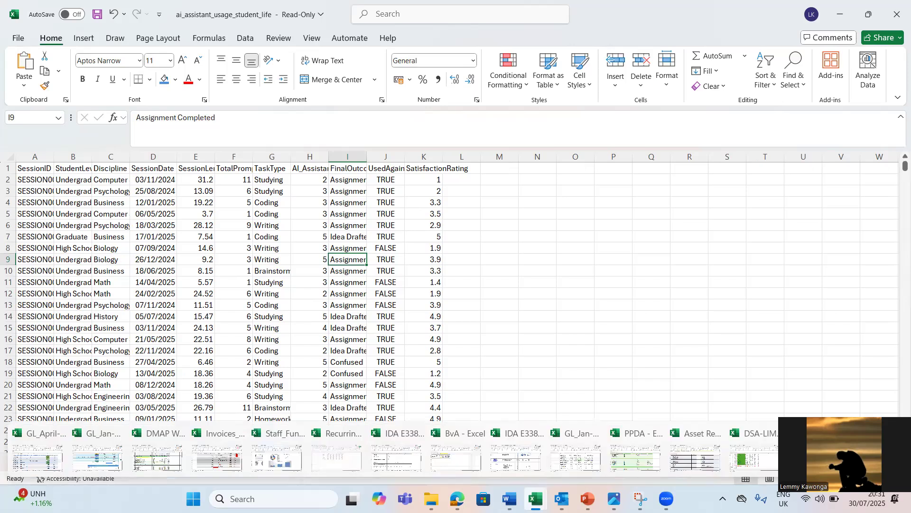
left_click(758, 457)
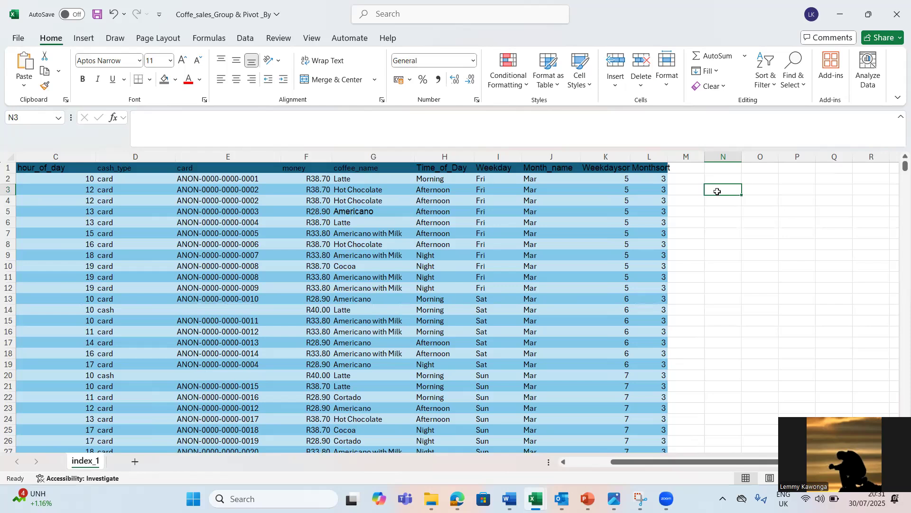
type("=")
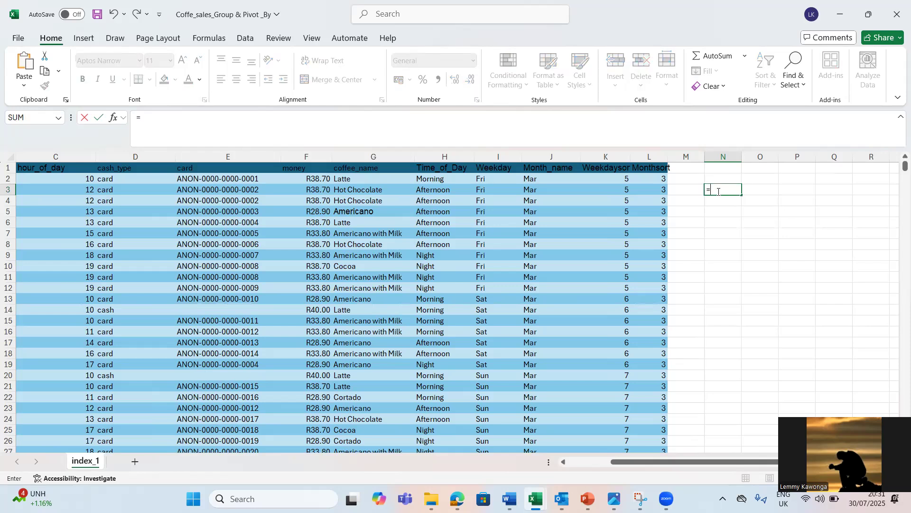
type("gr")
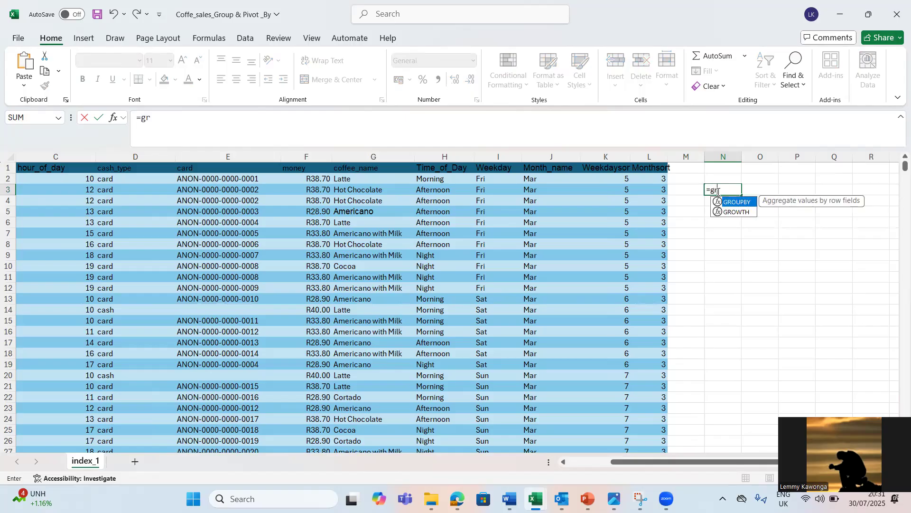
double_click(741, 203)
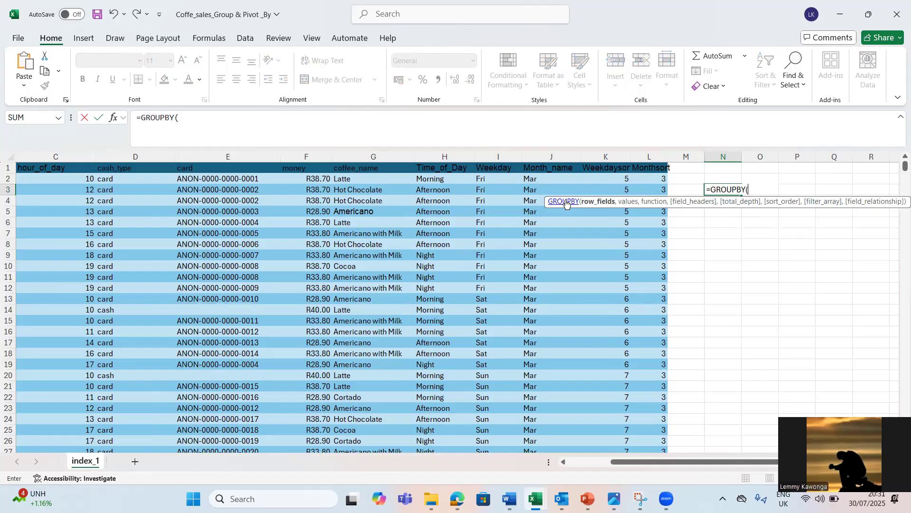
key("BackSpace")
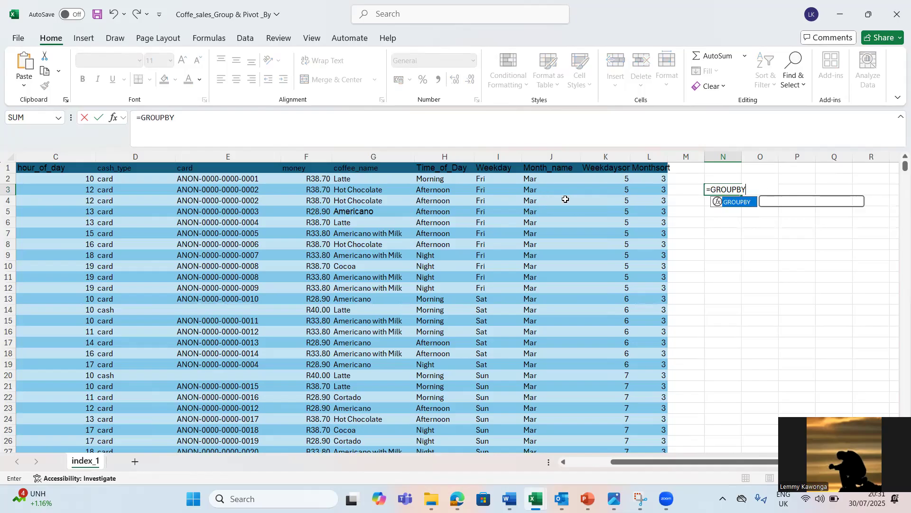
key("BackSpace")
key("BackSpace")
key("BackSpace")
key("BackSpace")
key("BackSpace")
key("BackSpace")
key("BackSpace")
key("BackSpace")
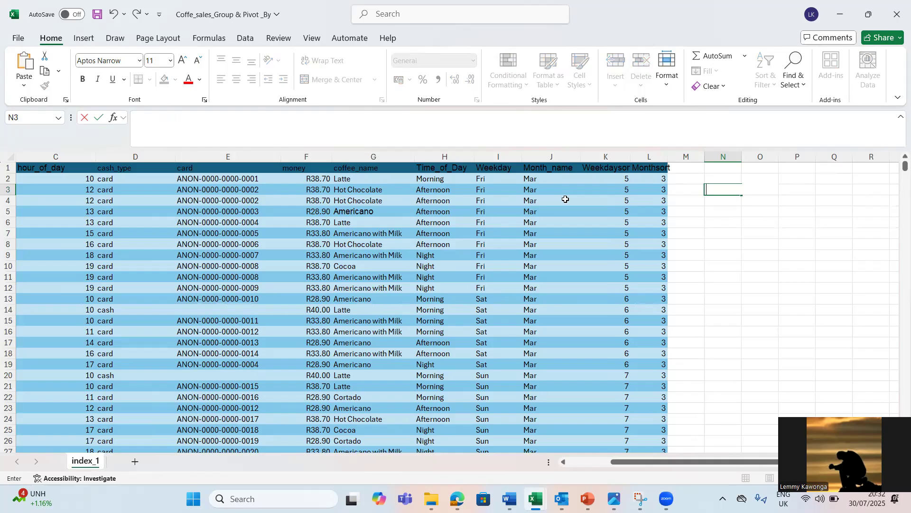
Step: Examine the coffee sales table's date column from the first record to the last, ending back at cell A1
left_click(363, 210)
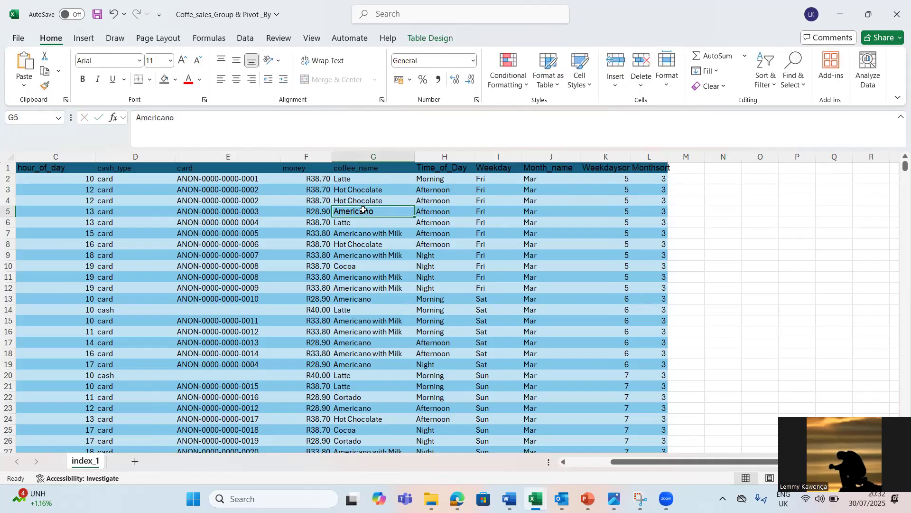
key("Left")
key("Left")
key("Left")
key("Left")
key("Left")
key("Left")
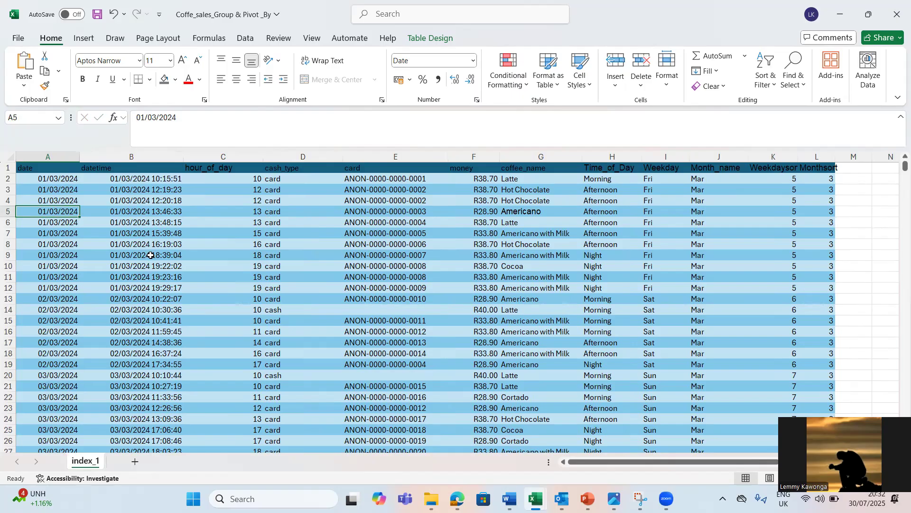
left_click(58, 179)
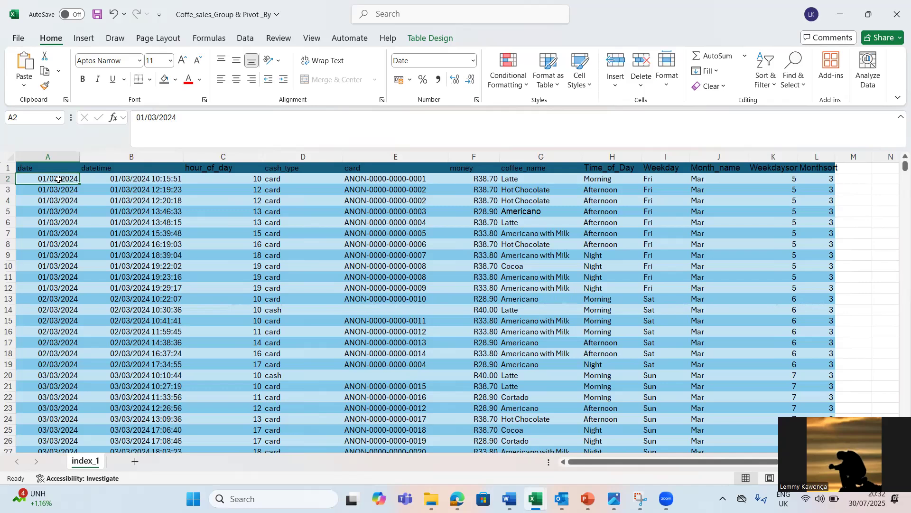
key("ctrl+Down")
scroll(58, 179, "down", 1)
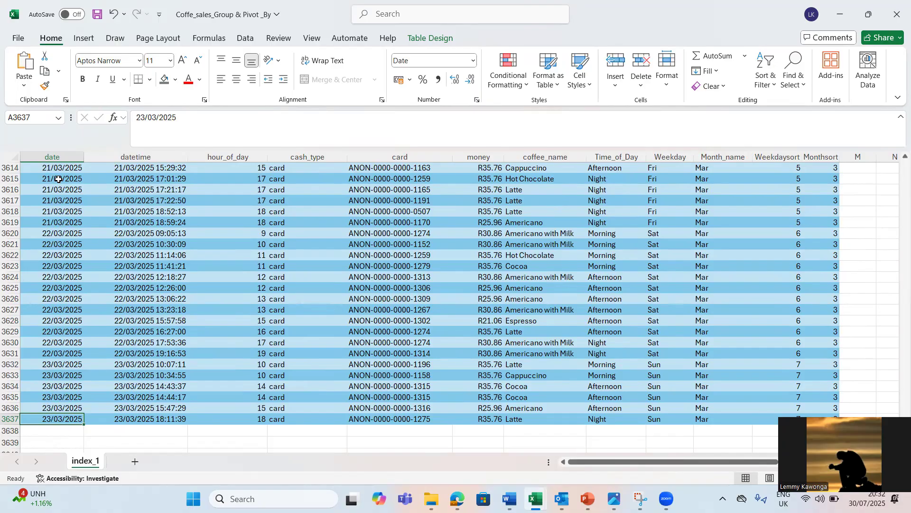
key("ctrl+Home")
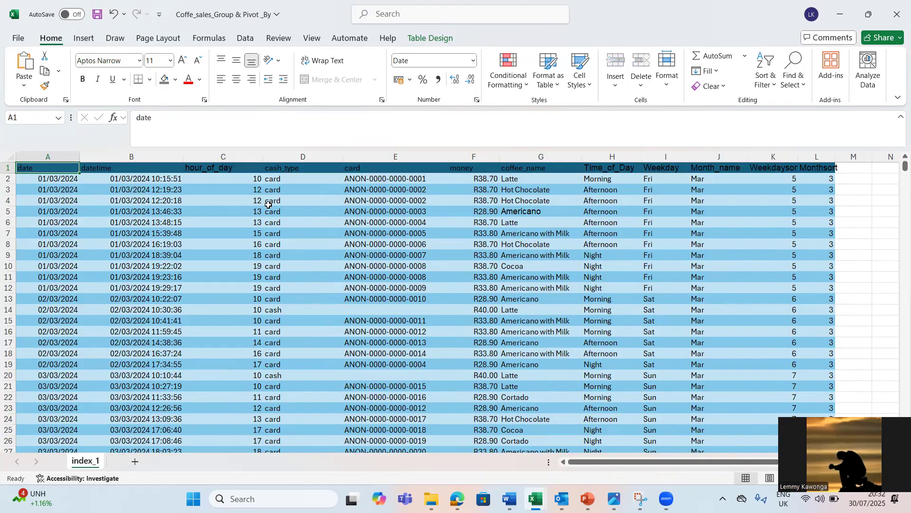
Step: Check the coffee sales table's name and style options in its table design settings
left_click(283, 199)
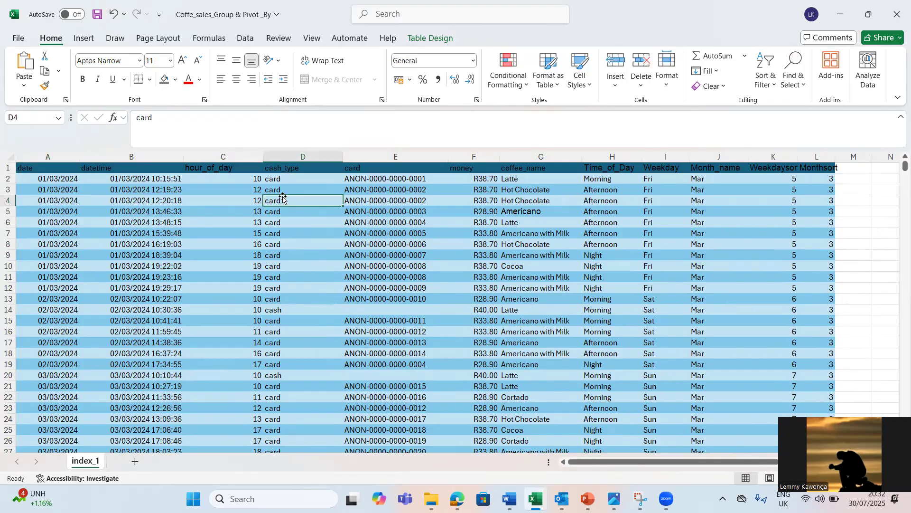
left_click(308, 268)
left_click(424, 42)
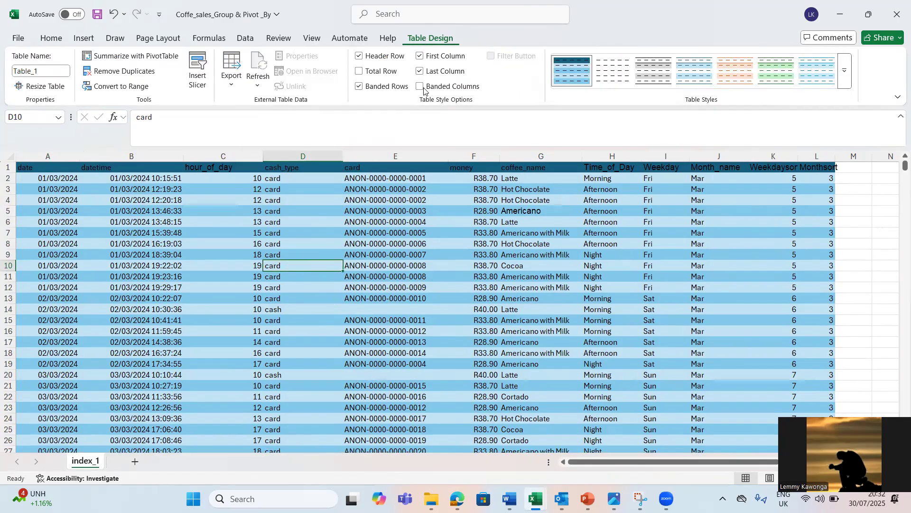
left_click(372, 259)
left_click(96, 229)
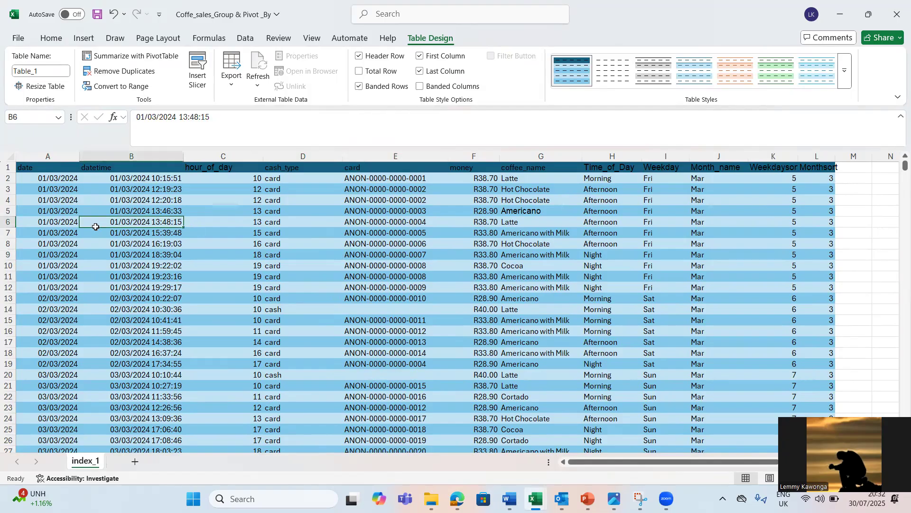
left_click(52, 253)
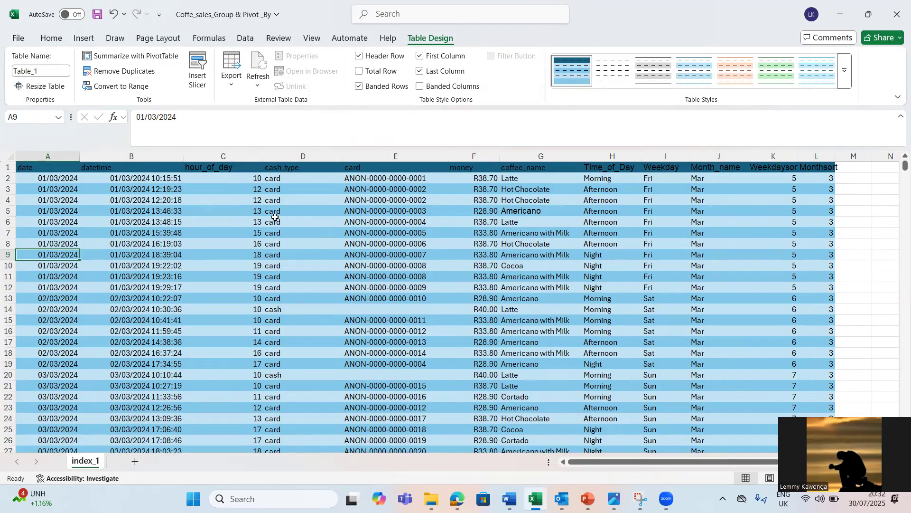
left_click(280, 231)
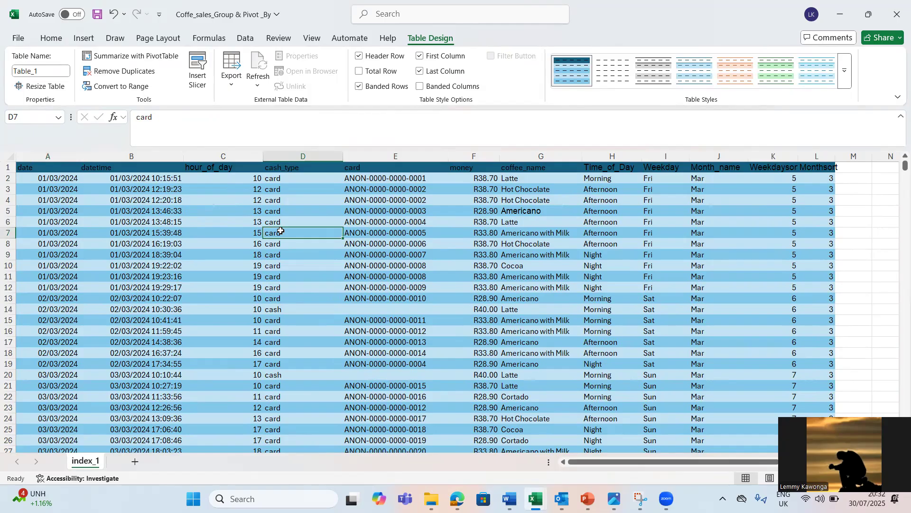
key("ctrl+Right")
key("Right")
key("Right")
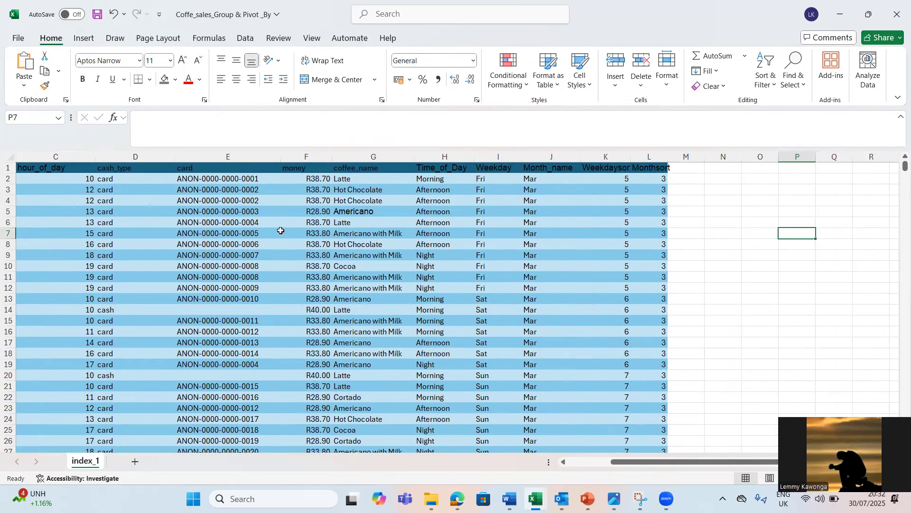
left_click(720, 188)
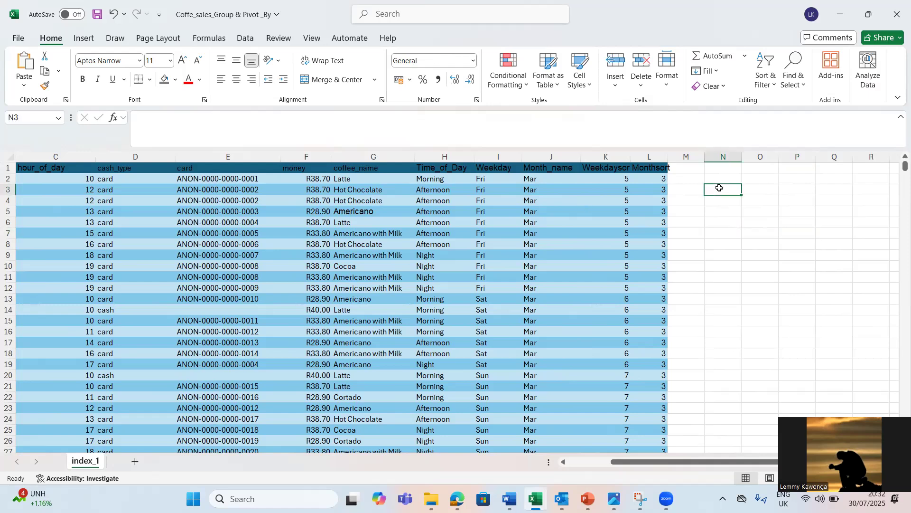
type("=")
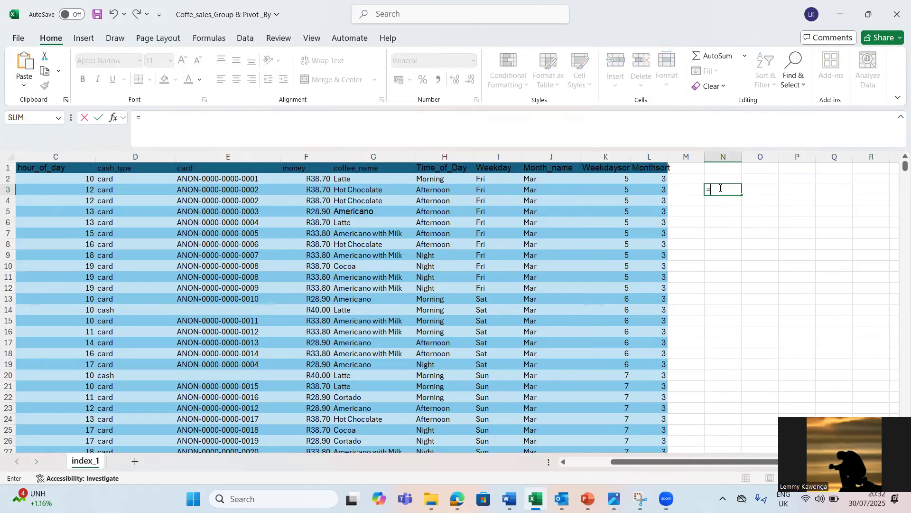
type("grou")
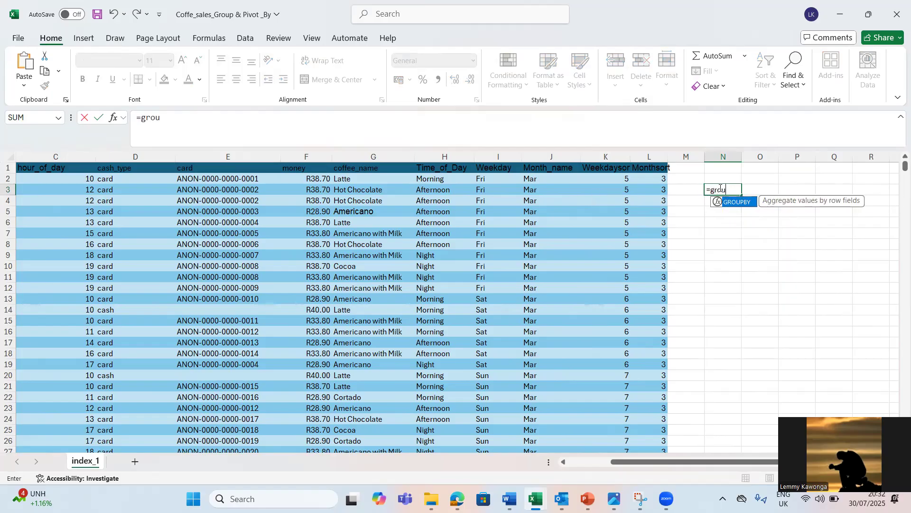
key("Tab")
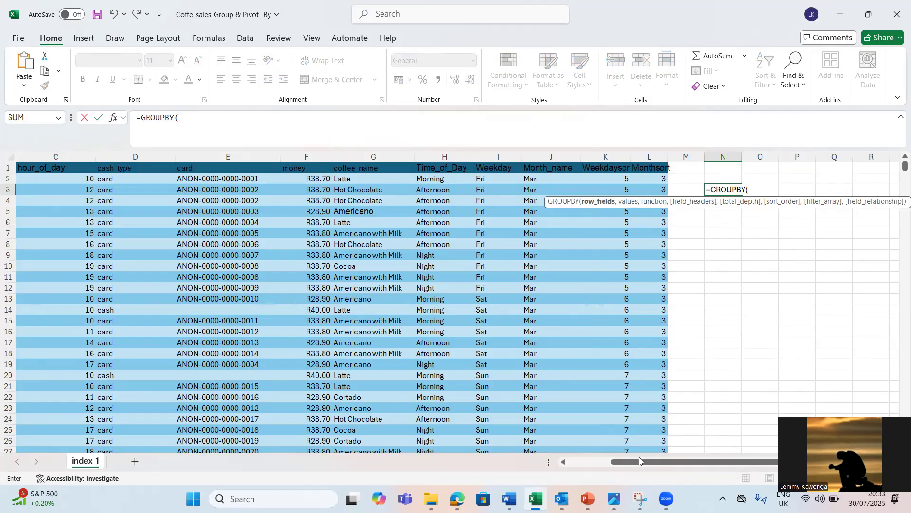
left_click(576, 462)
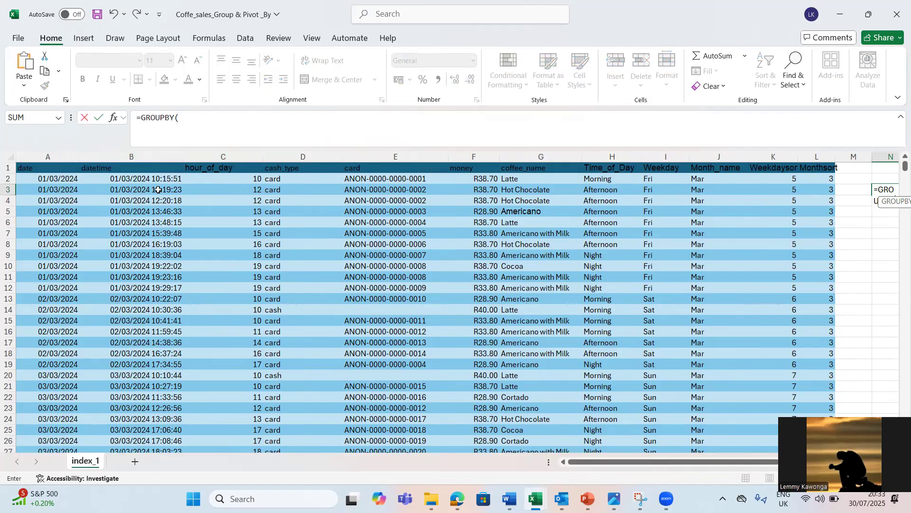
left_click(663, 155)
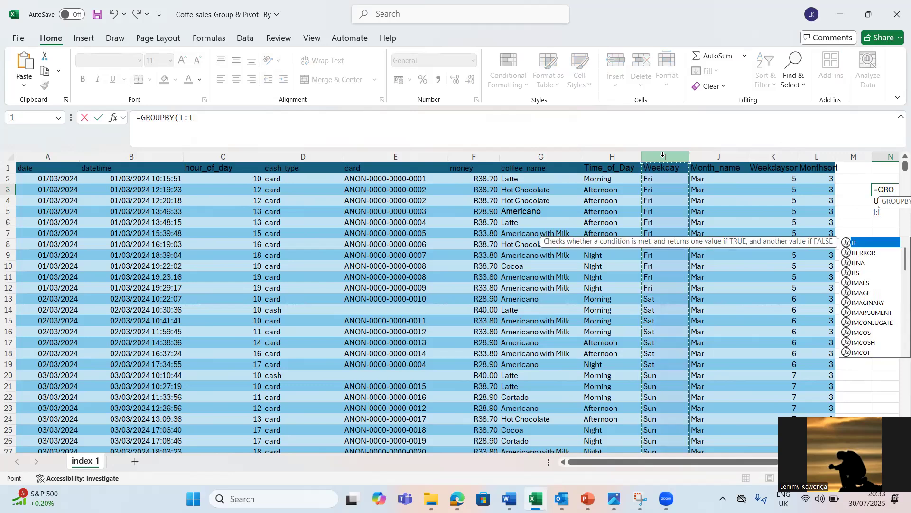
key("BackSpace")
key("BackSpace")
key("BackSpace")
key("BackSpace")
key("BackSpace")
key("BackSpace")
key("BackSpace")
key("BackSpace")
key("BackSpace")
key("BackSpace")
key("BackSpace")
key("BackSpace")
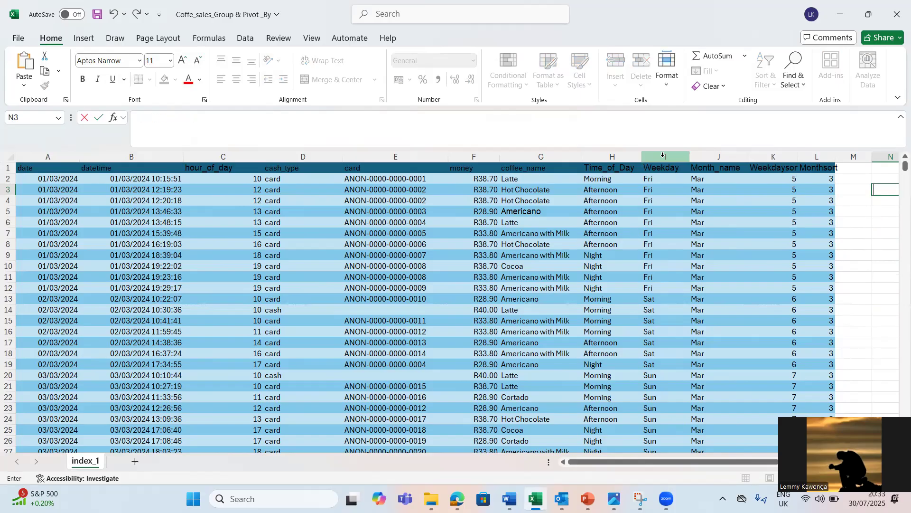
key("Right")
key("Right")
key("Right")
key("Right")
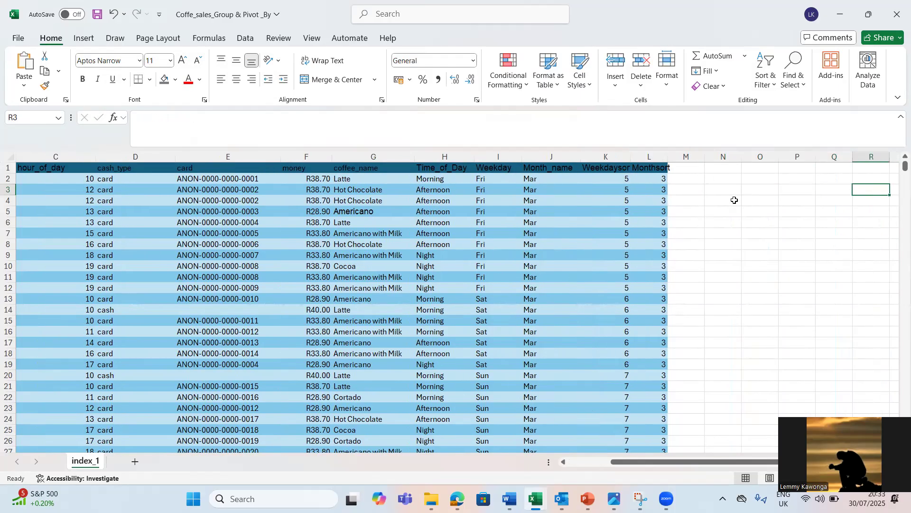
Step: Enter Monday in N4 and Tuesday in N5, and fill the weekday series through Sunday in N10
left_click(735, 200)
type("Mo")
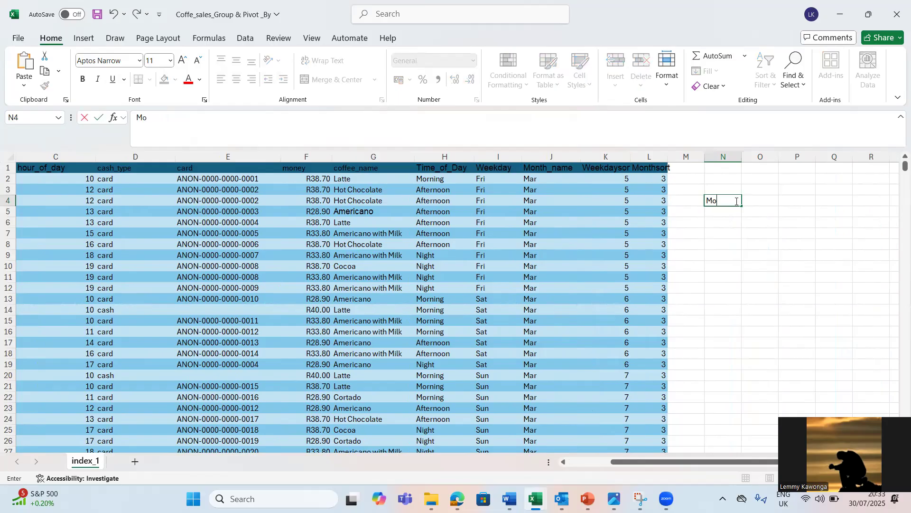
type("nday")
key("Return")
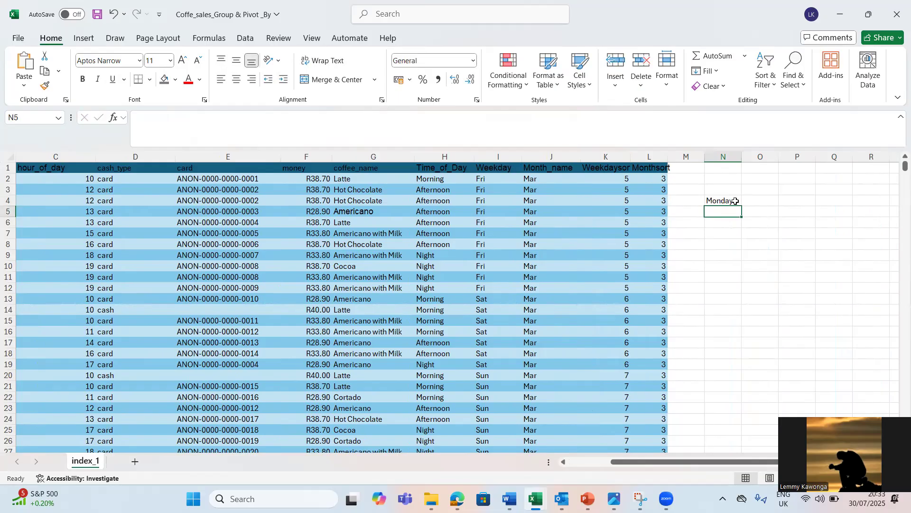
type("Tuesday")
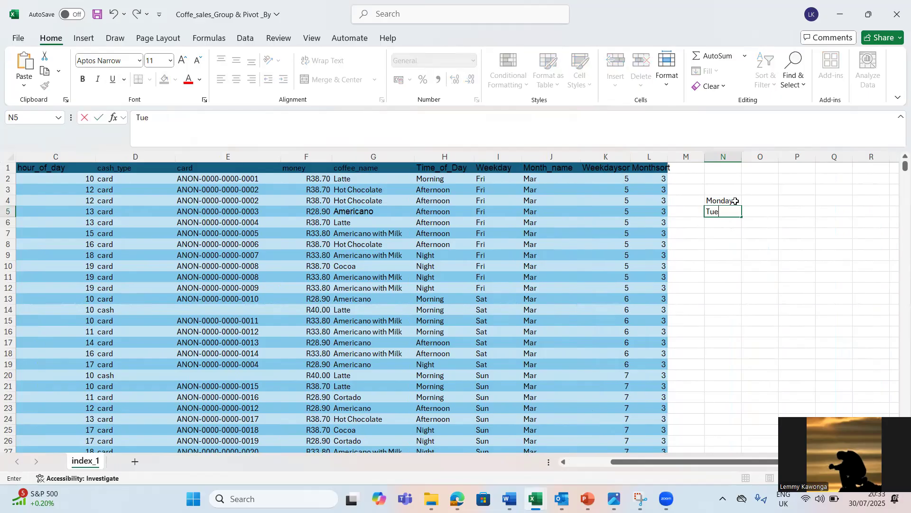
key("Return")
left_click_drag(736, 201, 748, 272)
left_click(766, 243)
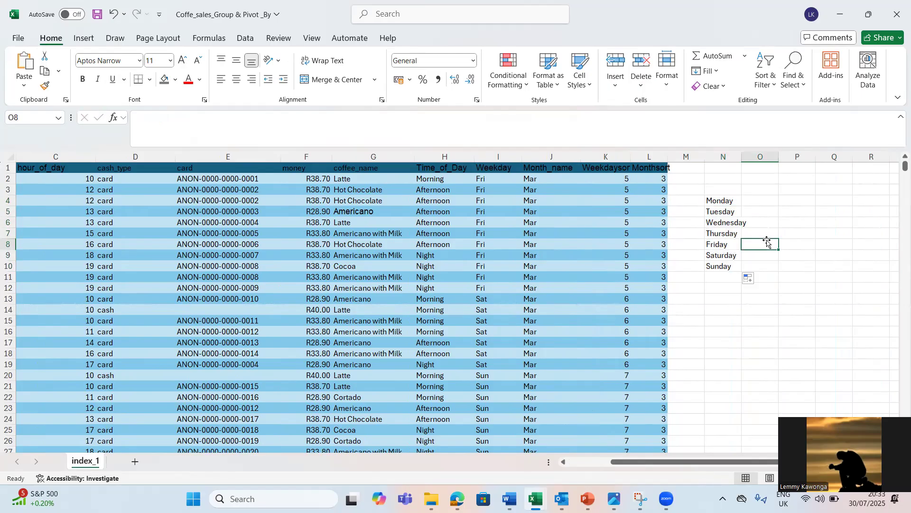
left_click(765, 200)
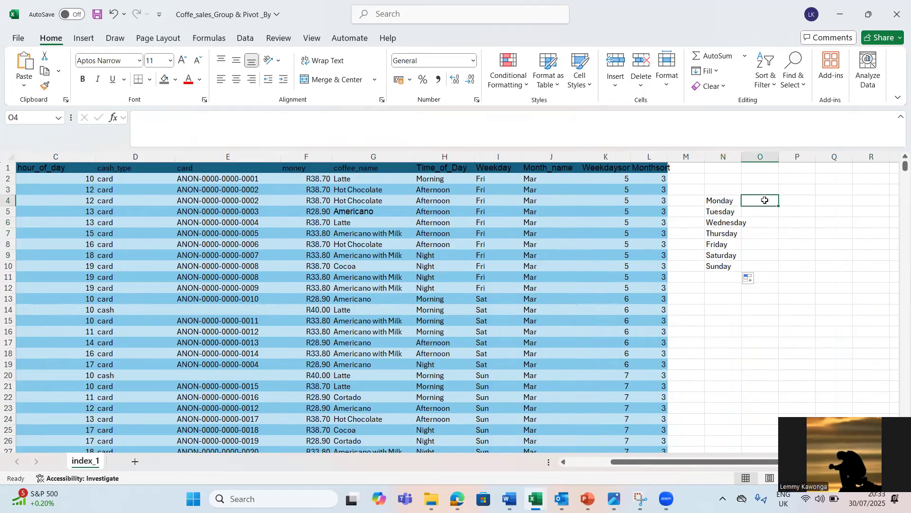
Step: Link N3 to the table's Weekday header and O3 to its money header as headings for the weekday list
left_click(719, 192)
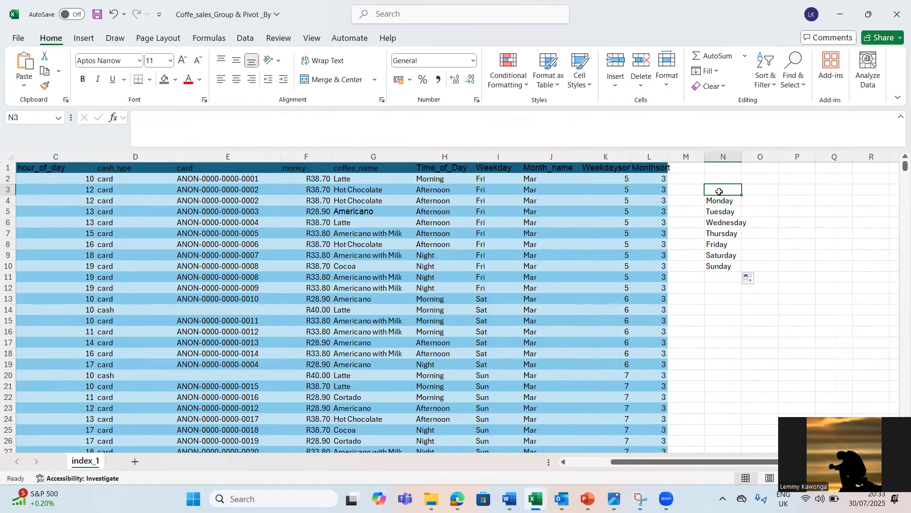
type("=")
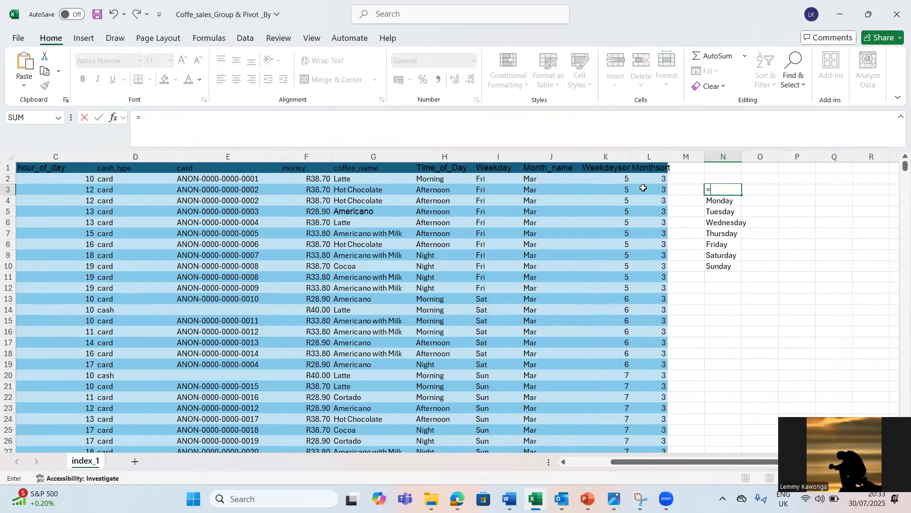
left_click(498, 169)
key("Return")
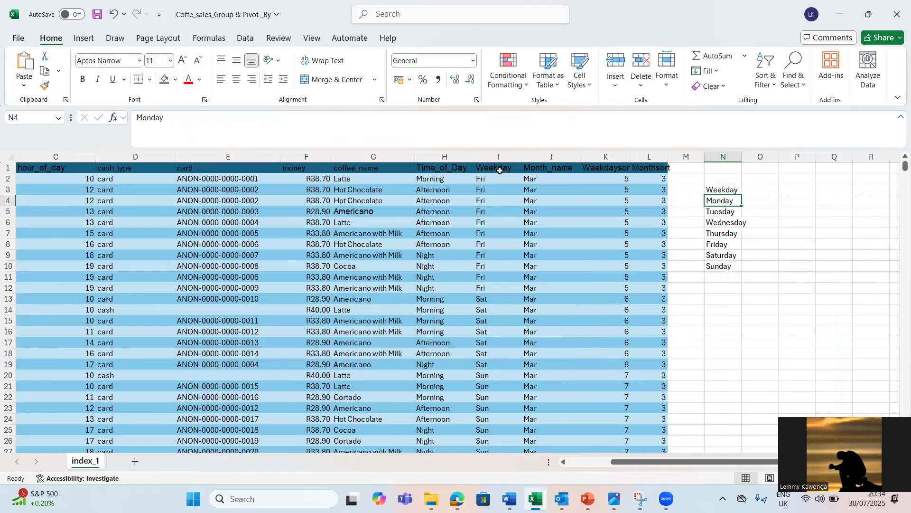
left_click(767, 188)
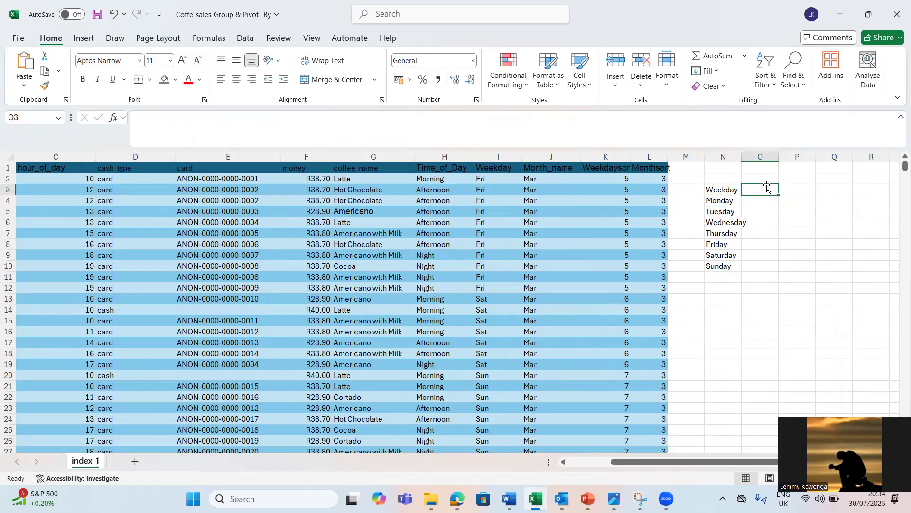
type("=")
left_click(306, 168)
key("Return")
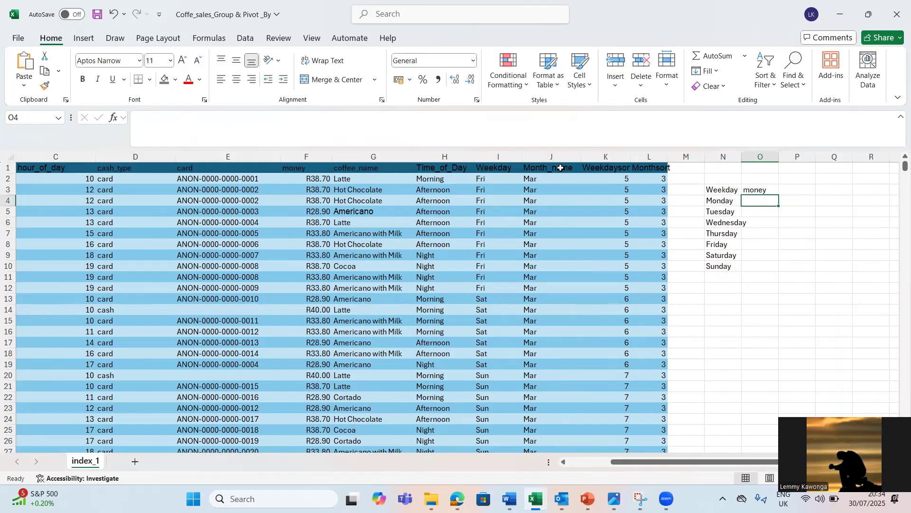
Step: Make the Weekday and money headings in N3:O3 bold
left_click(728, 187)
right_click(726, 189)
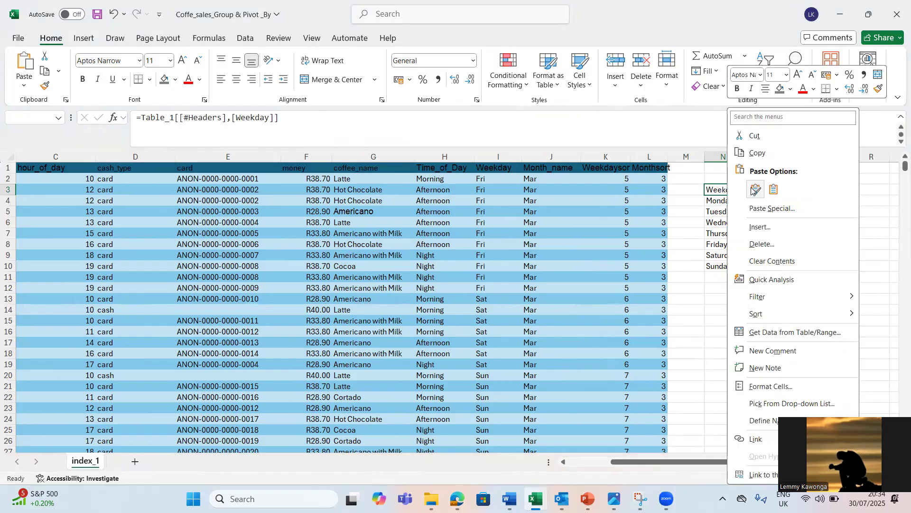
left_click(713, 187)
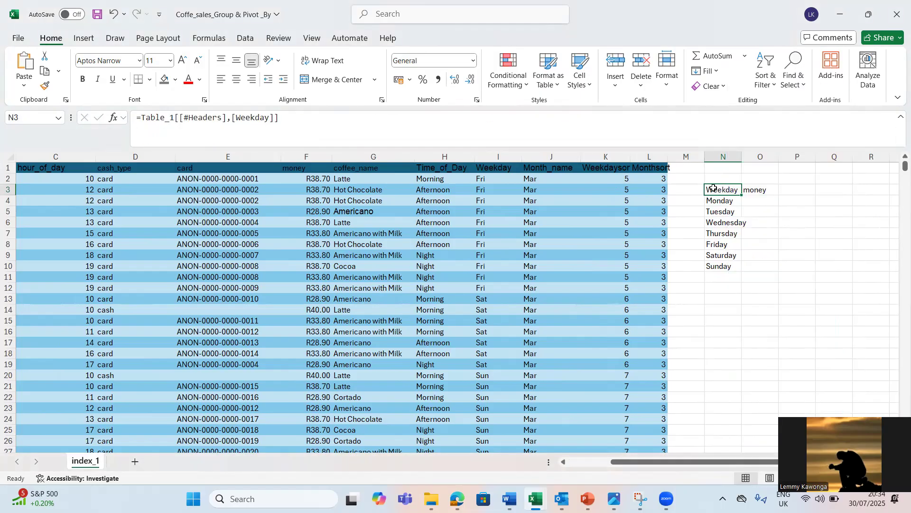
key("shift+Right")
key("ctrl+b")
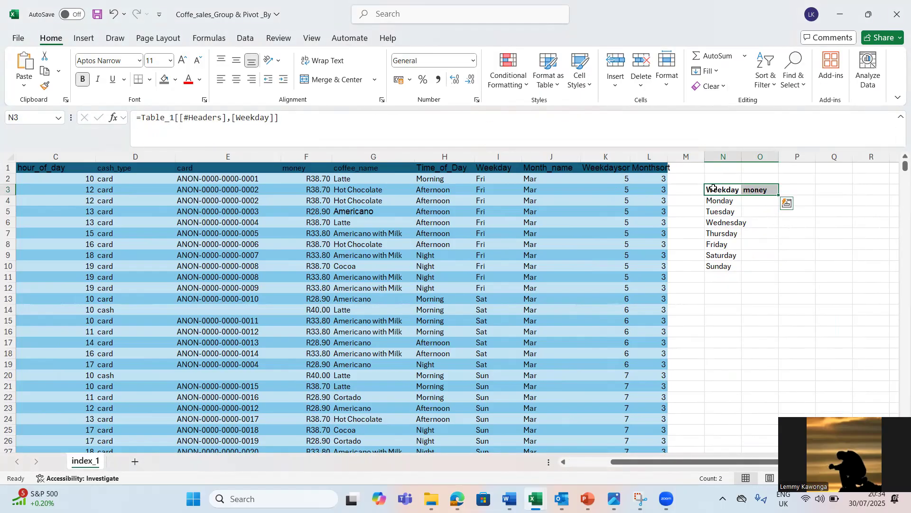
Step: Fit the width of column N to the weekday names
left_click(760, 200)
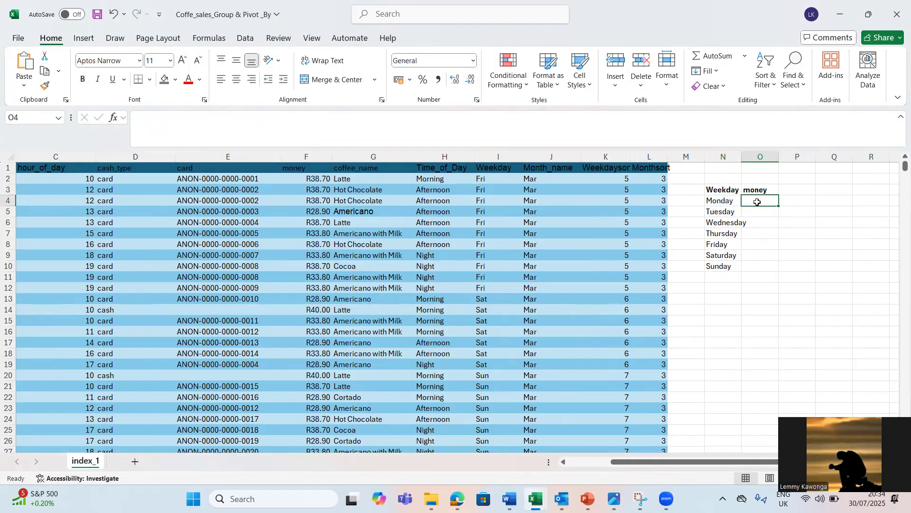
left_click(755, 212)
left_click(717, 228)
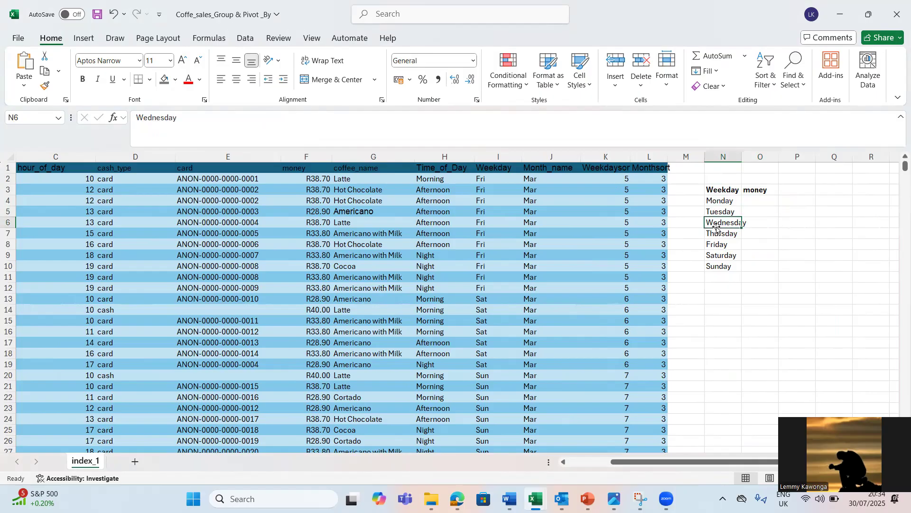
double_click(742, 157)
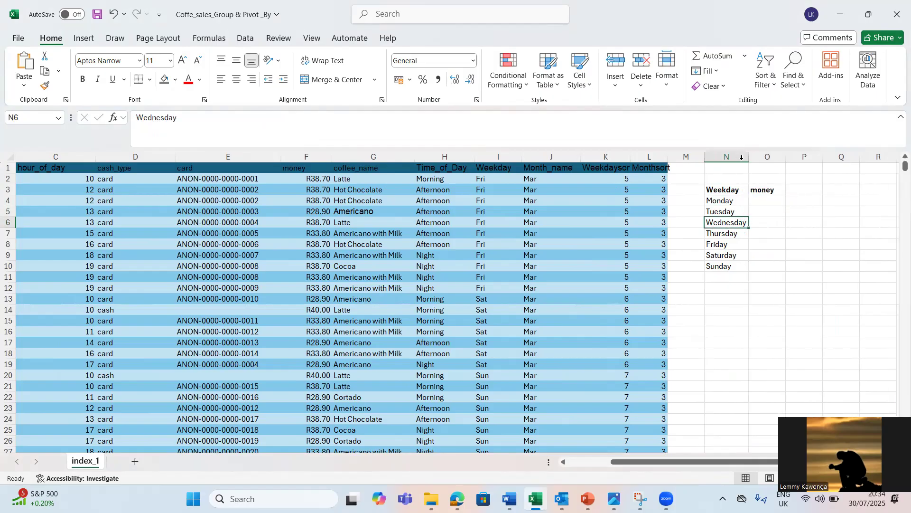
left_click(730, 288)
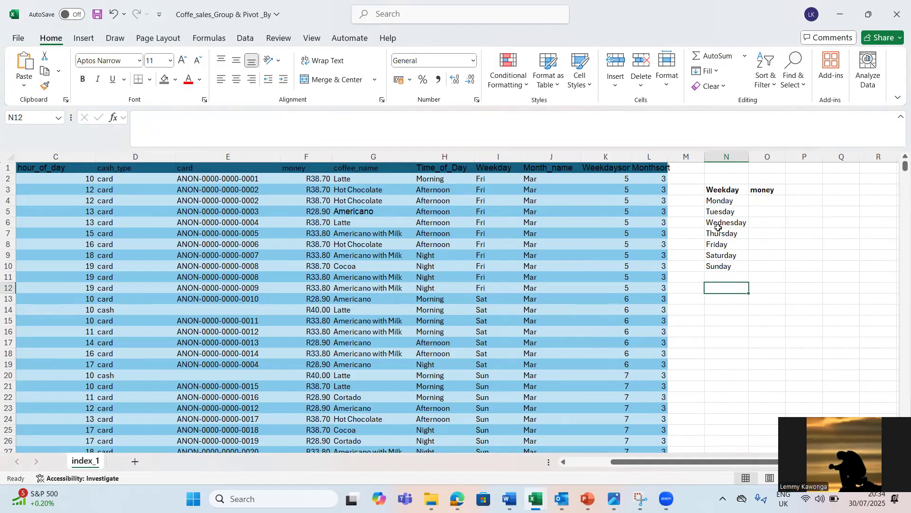
left_click(719, 190)
right_click(719, 191)
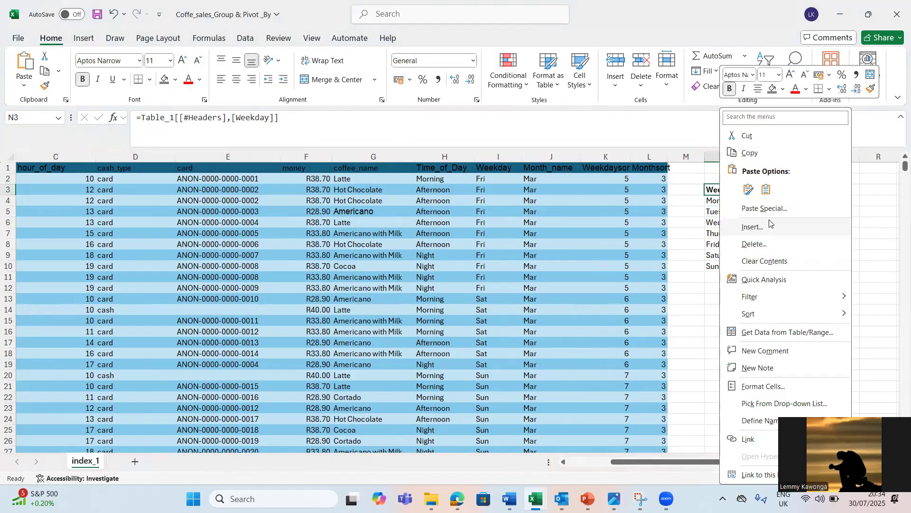
left_click_drag(708, 193, 772, 267)
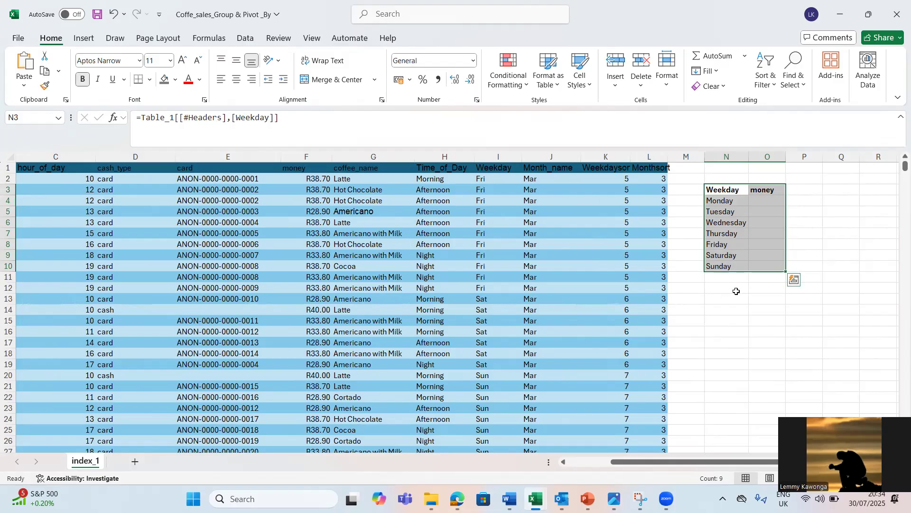
left_click(722, 299)
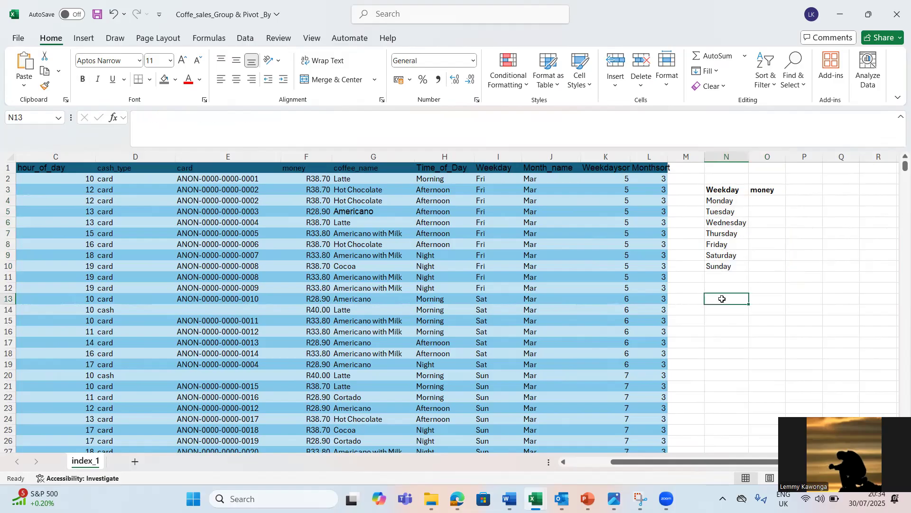
type("=group")
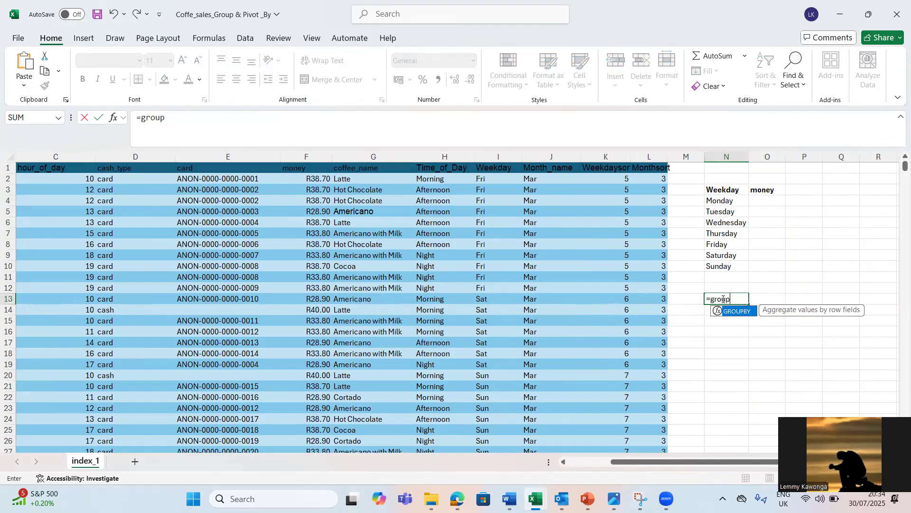
key("Tab")
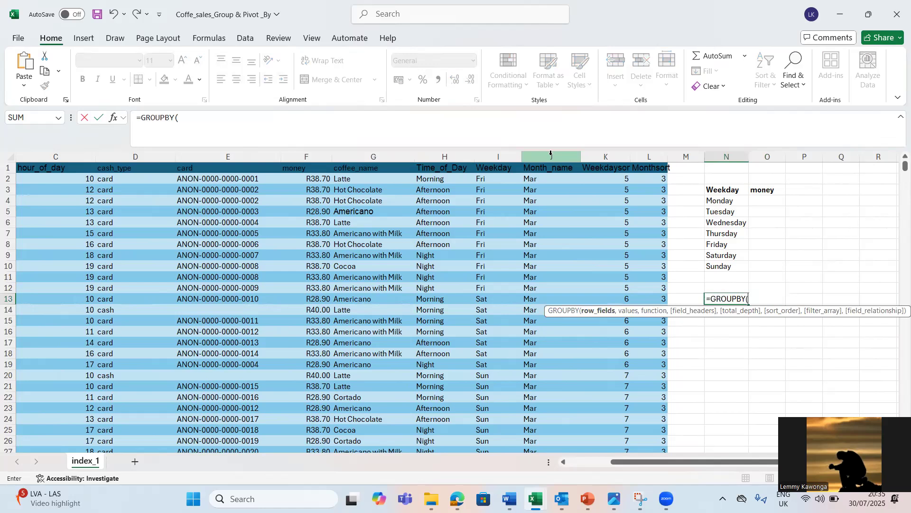
left_click(487, 154)
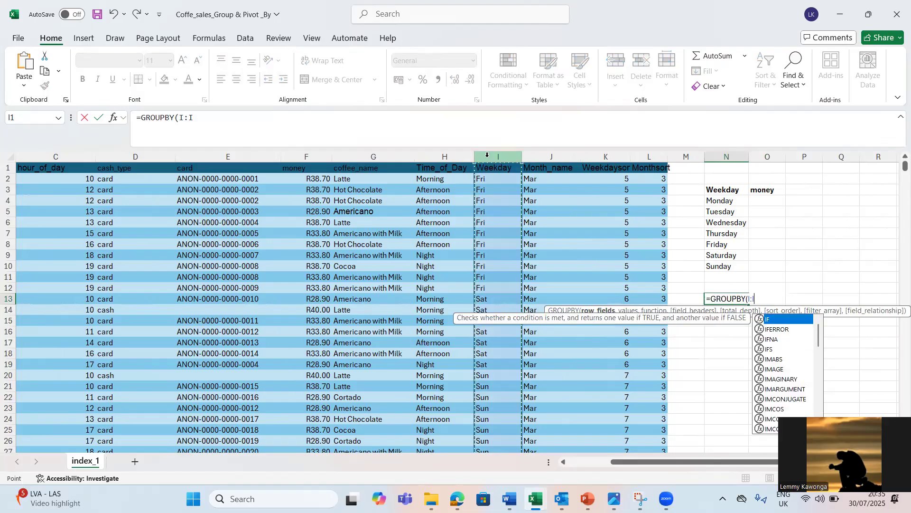
type(",")
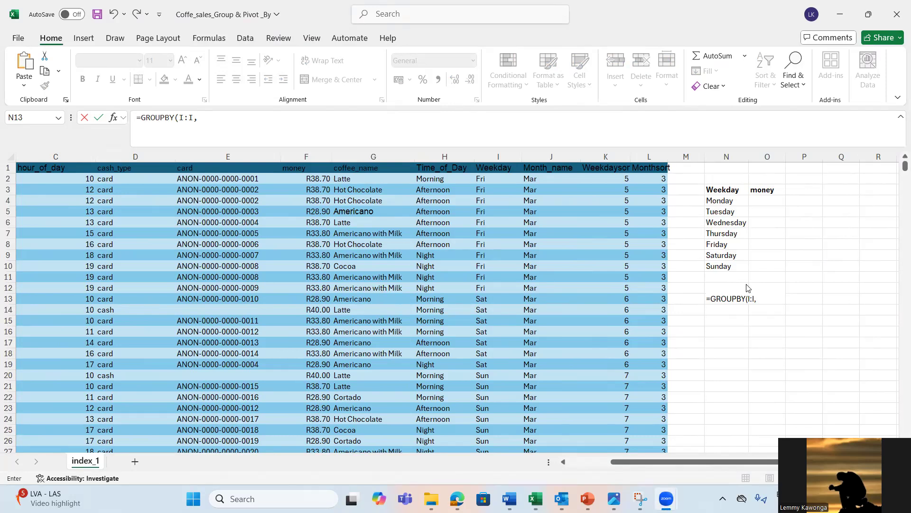
left_click(201, 123)
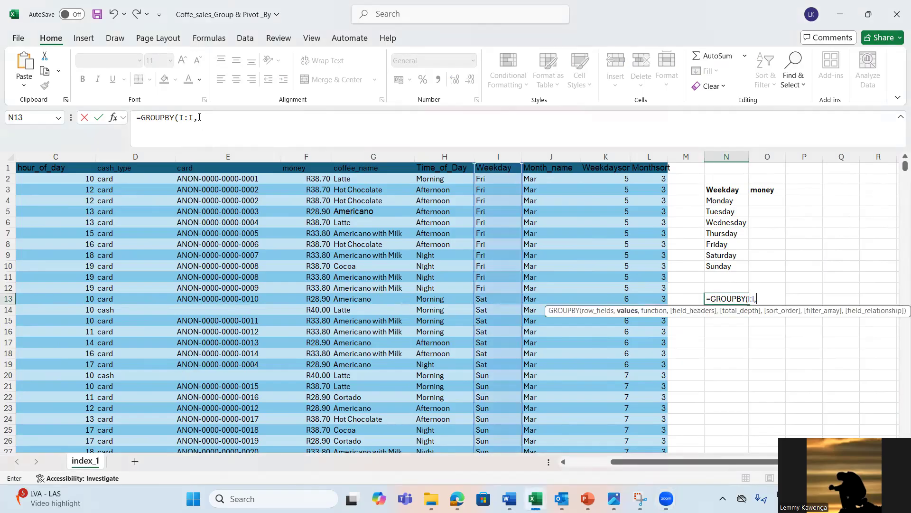
left_click(200, 117)
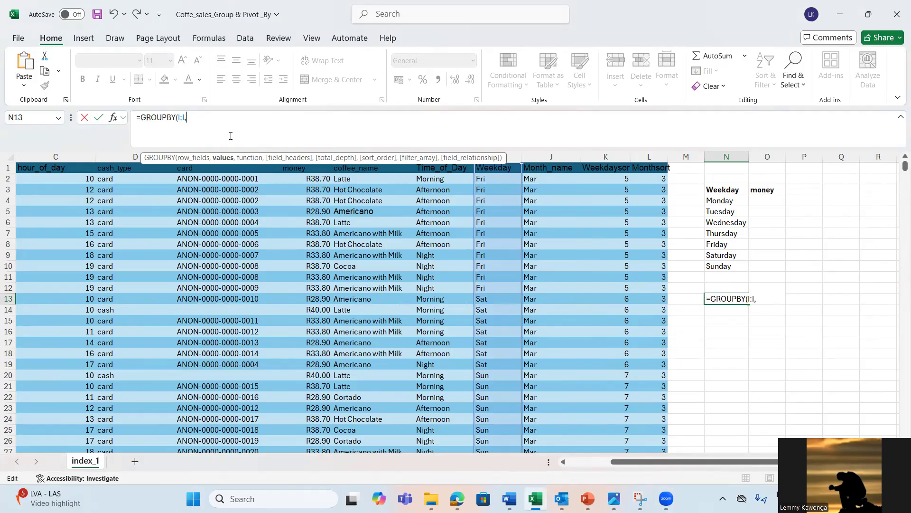
key("BackSpace")
type(",")
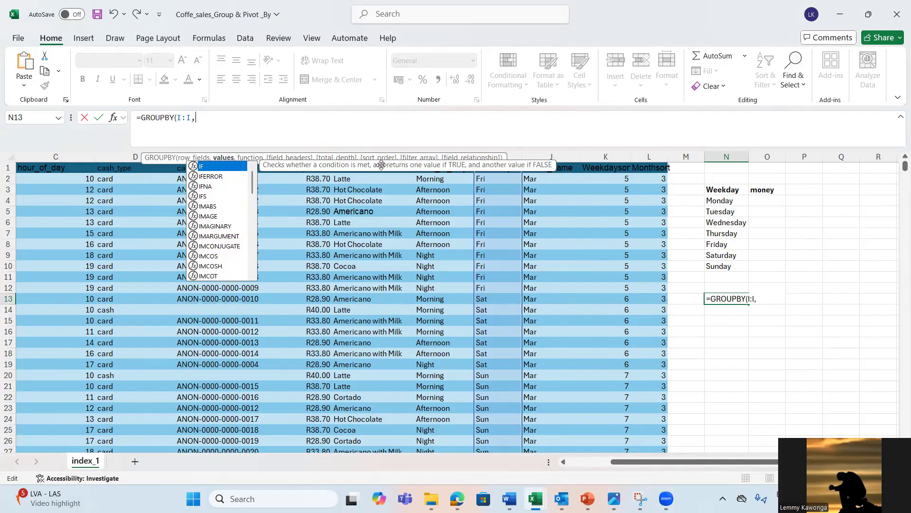
left_click_drag(272, 157, 846, 172)
left_click(804, 277)
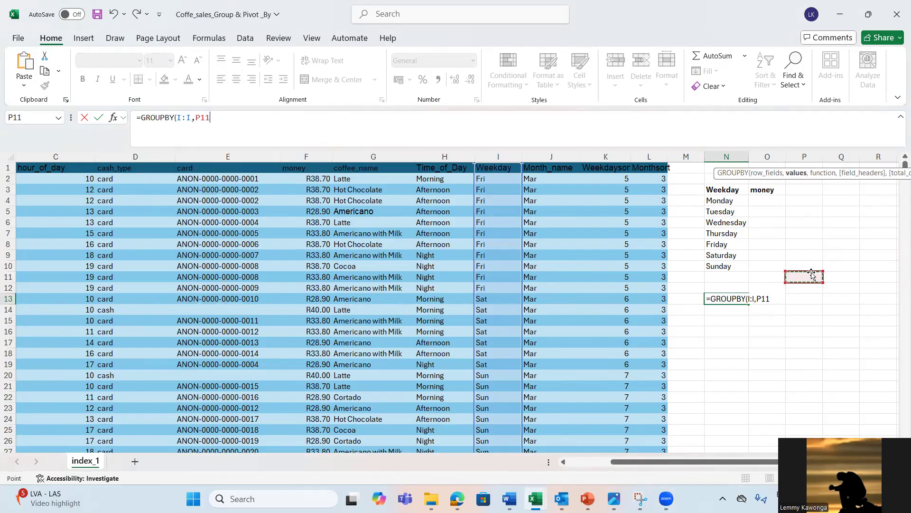
left_click(753, 299)
key("BackSpace")
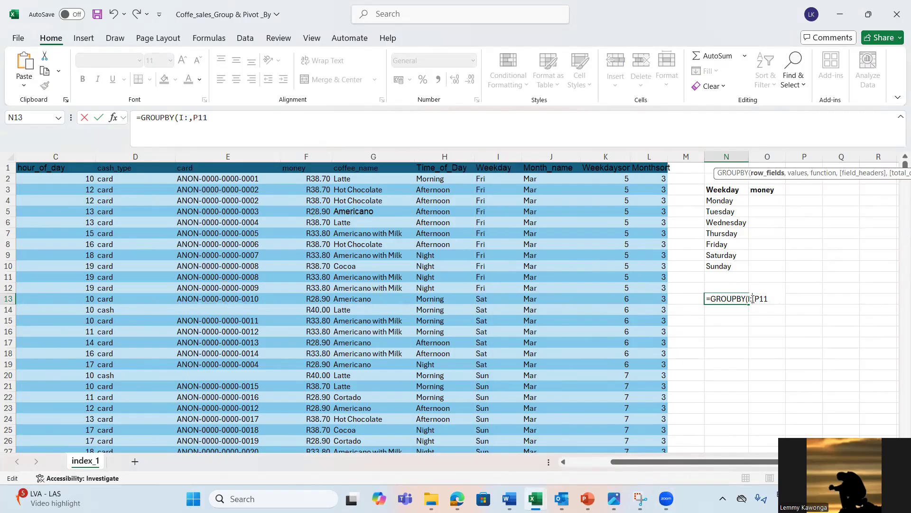
key("Delete")
key("Delete")
key("Delete")
key("Delete")
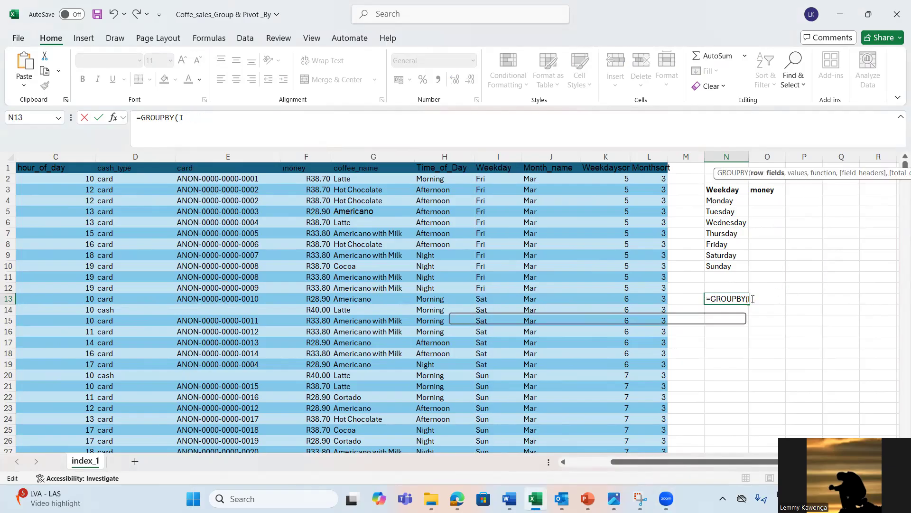
key("BackSpace")
key("BackSpace")
key("BackSpace")
key("BackSpace")
key("BackSpace")
key("BackSpace")
key("BackSpace")
key("BackSpace")
key("BackSpace")
key("BackSpace")
key("BackSpace")
Step: Build a GROUPBY formula in N13 with Weekday column I:I as row fields, money column F:F as values and SUM as the function
type("=group")
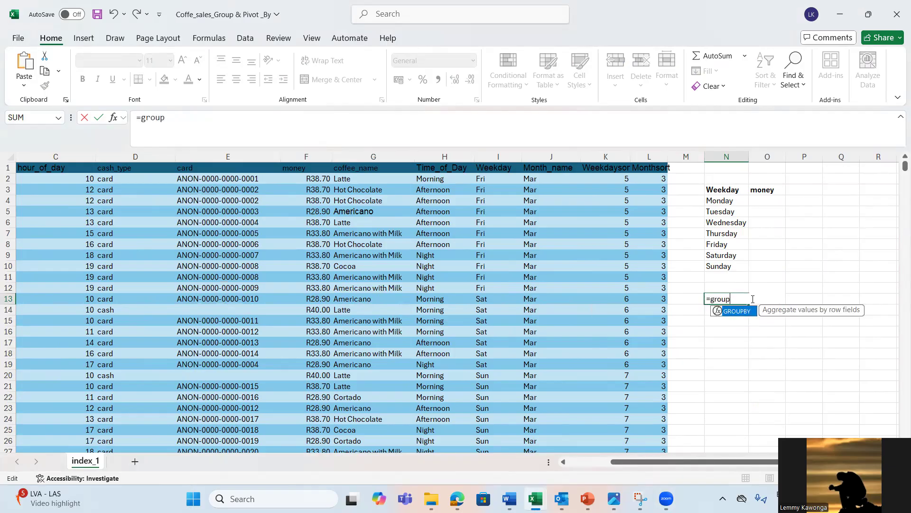
key("Tab")
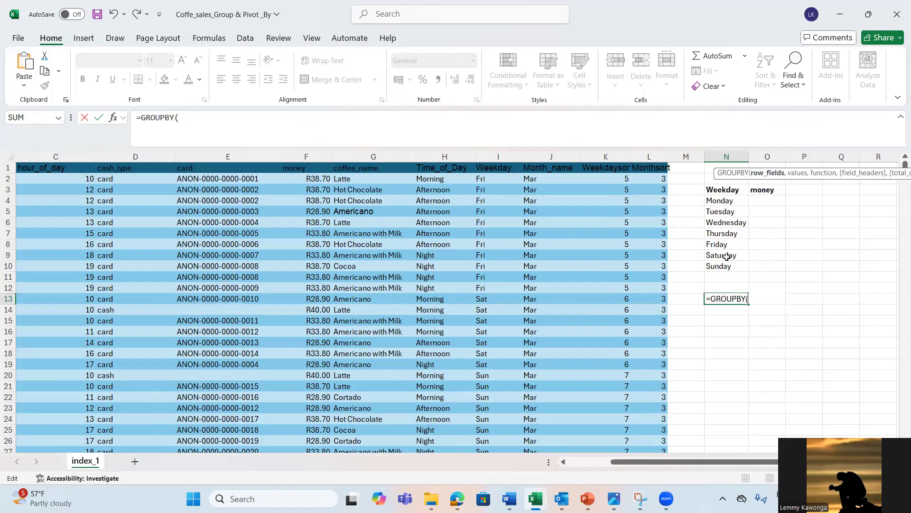
left_click(492, 158)
type(",")
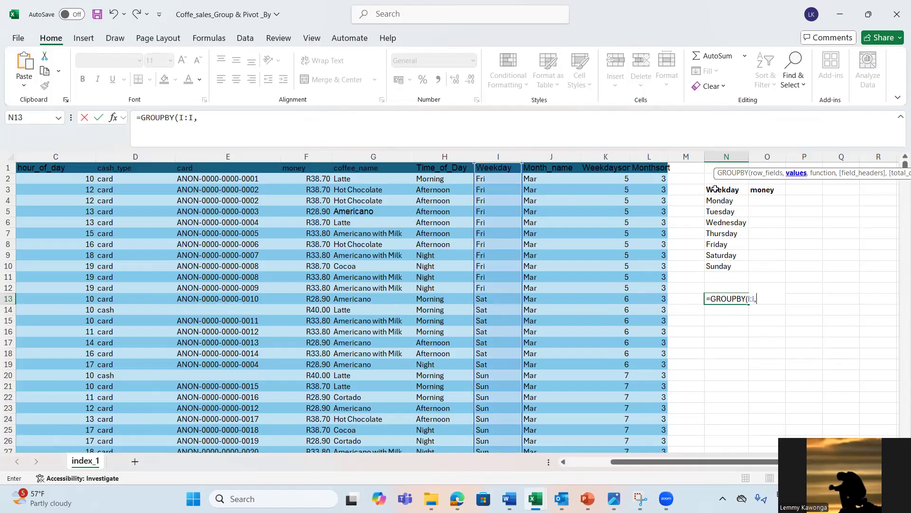
left_click(309, 159)
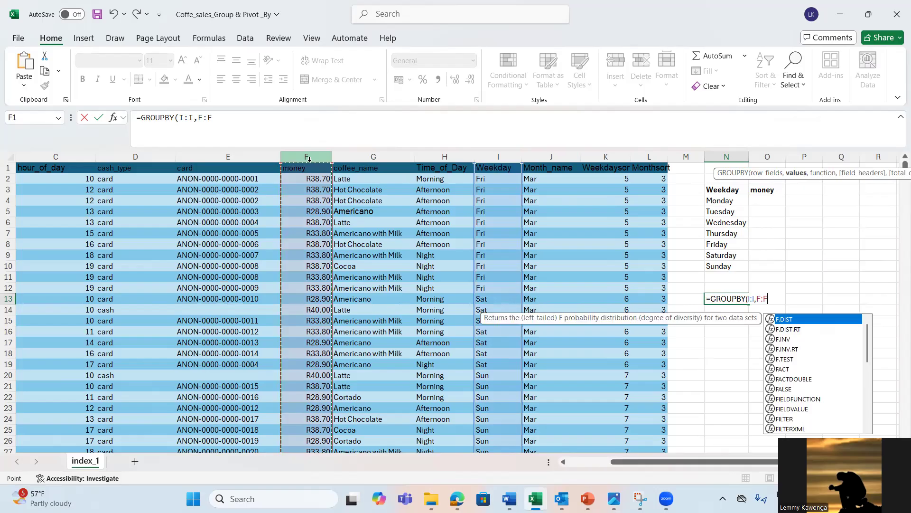
type(",")
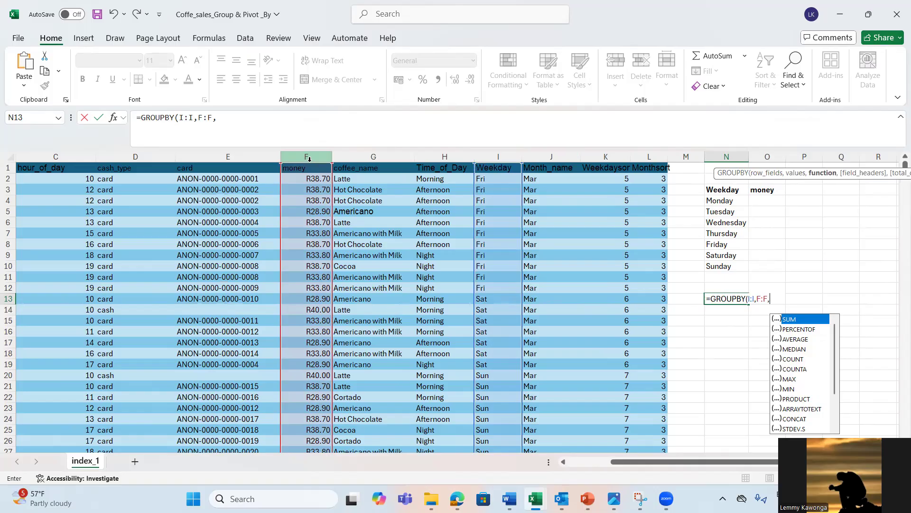
key("Tab")
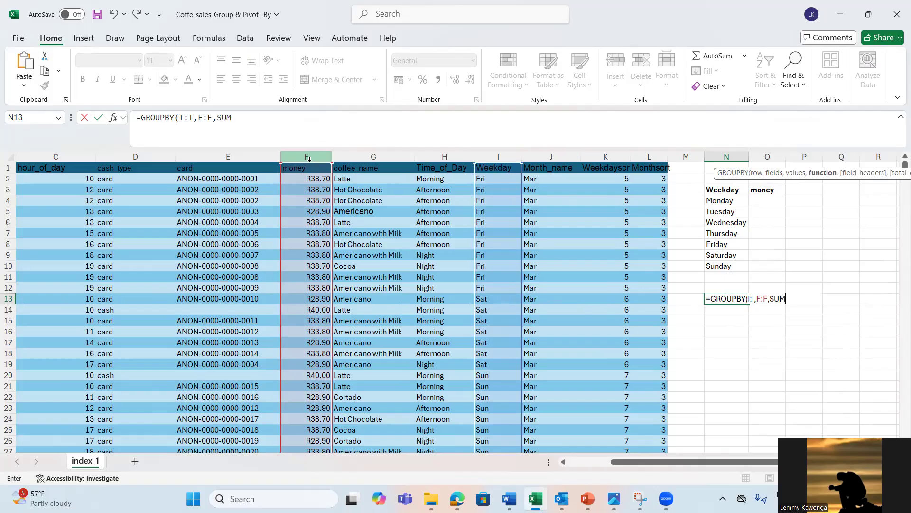
Step: Set the GROUPBY field headers argument to 3 - Yes and show, and complete the formula in N13
type(",")
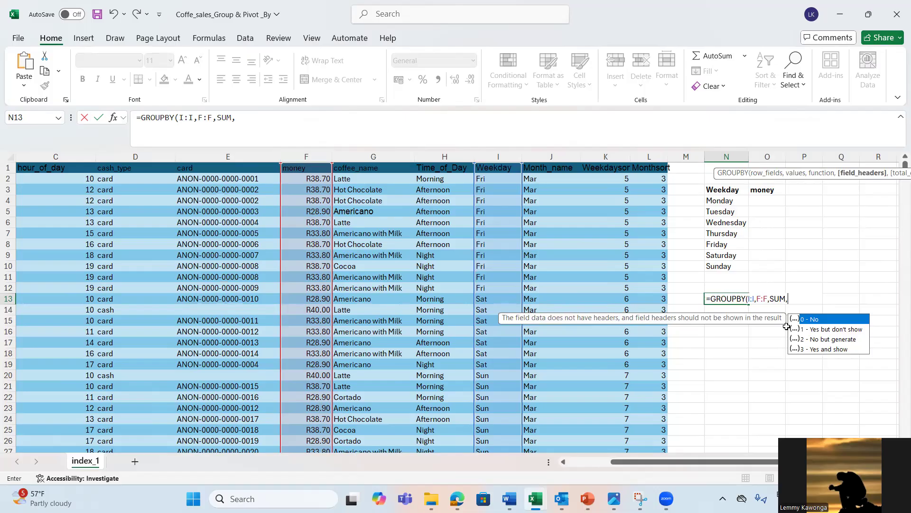
key("Down")
key("Down")
key("Down")
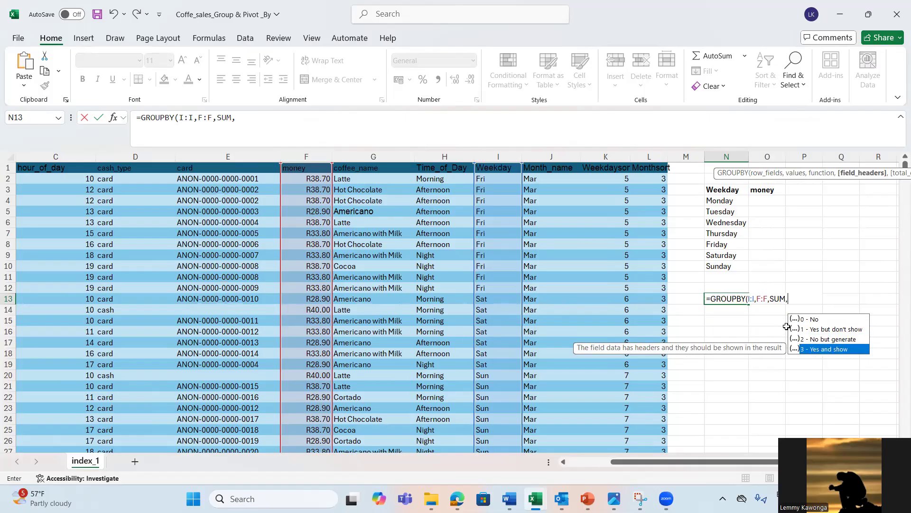
key("Tab")
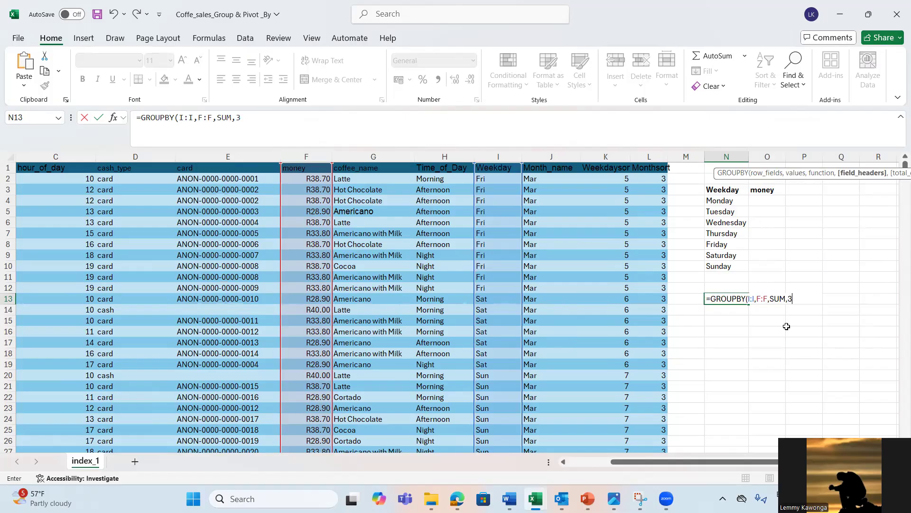
type(")")
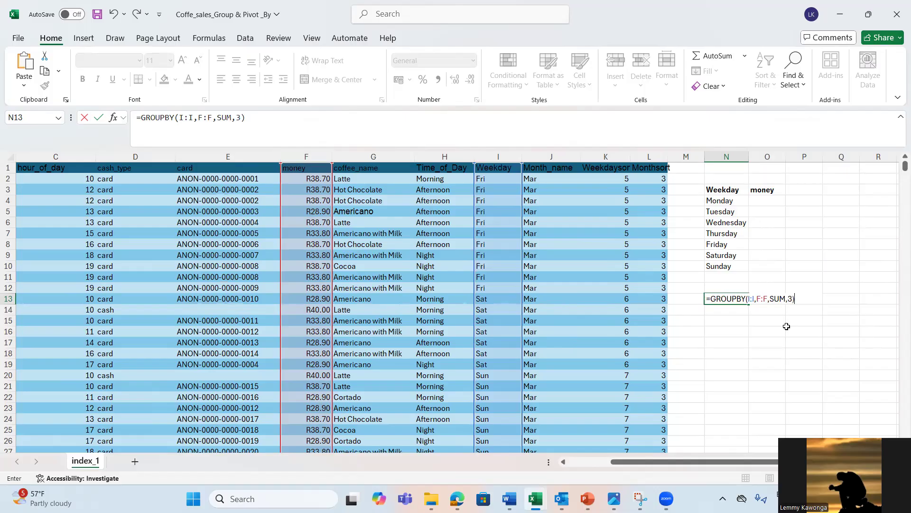
key("Return")
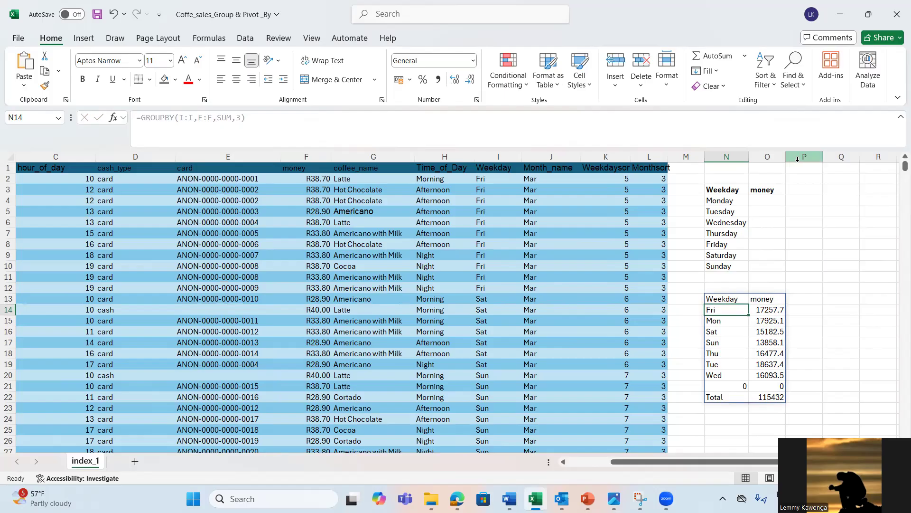
Step: Fit the width of column O to its contents and apply the comma number style to the whole column
double_click(787, 160)
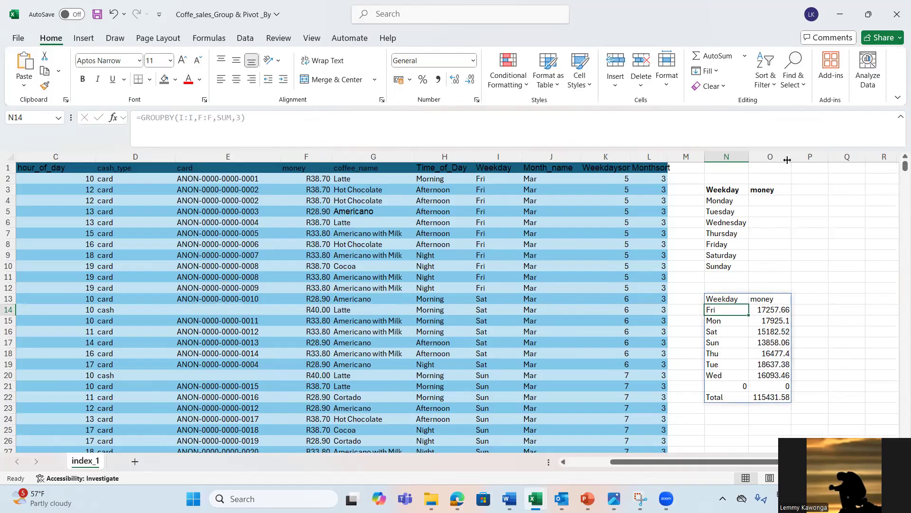
left_click(753, 160)
left_click(772, 151)
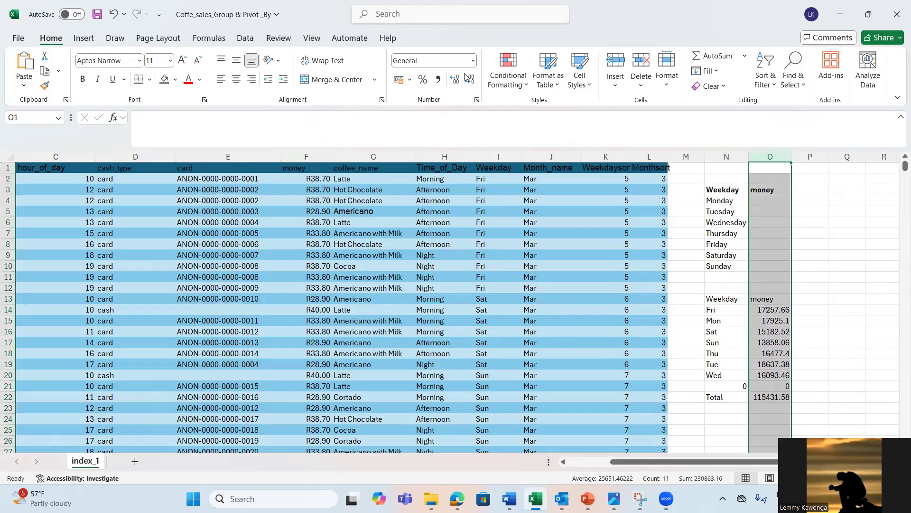
right_click(440, 80)
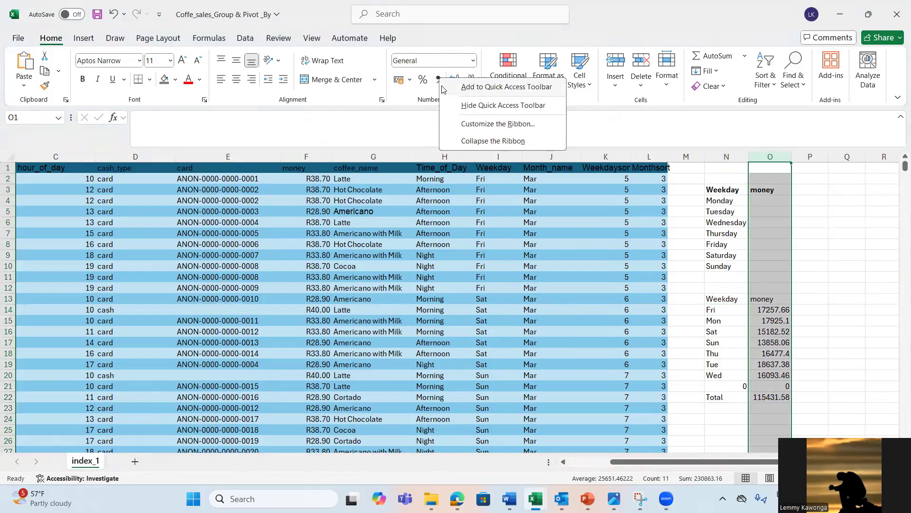
left_click(440, 80)
left_click(440, 80)
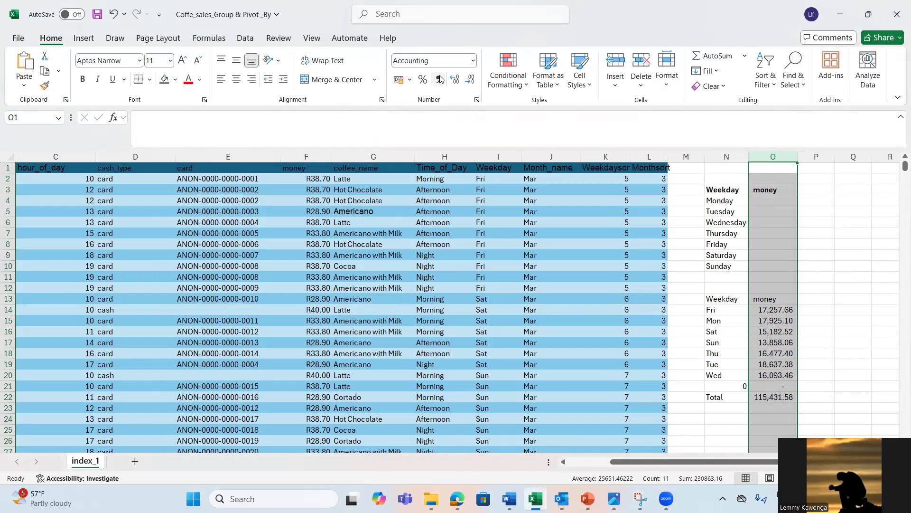
left_click(822, 342)
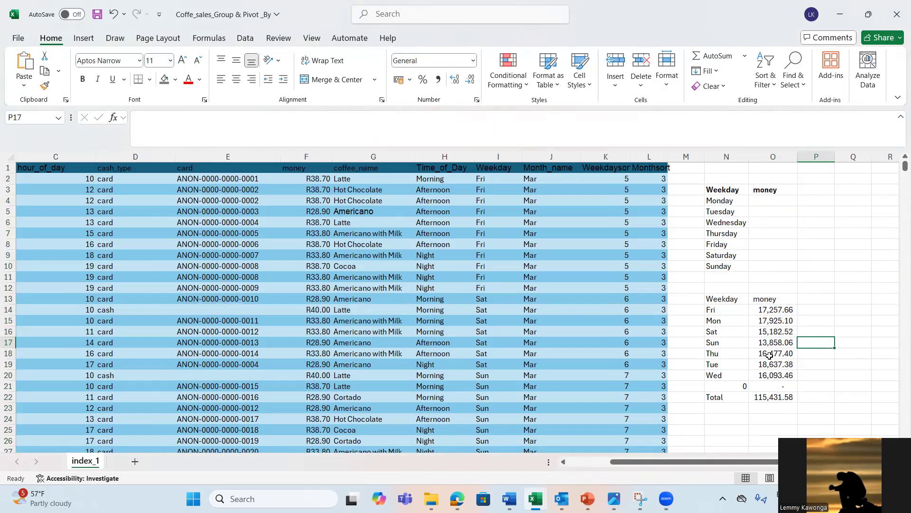
Step: Examine the weekday rows, their money sums and the blank-group row in the GROUPBY result in N13:O22
left_click(770, 354)
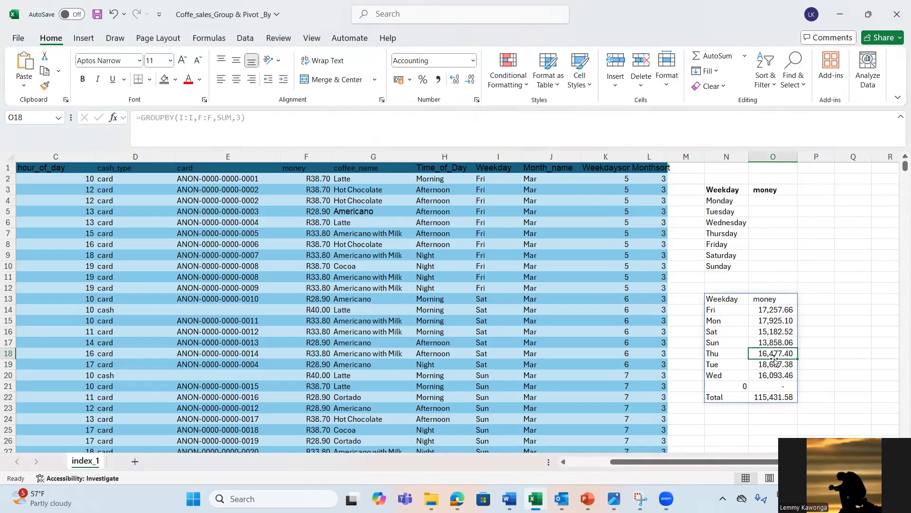
left_click(712, 311)
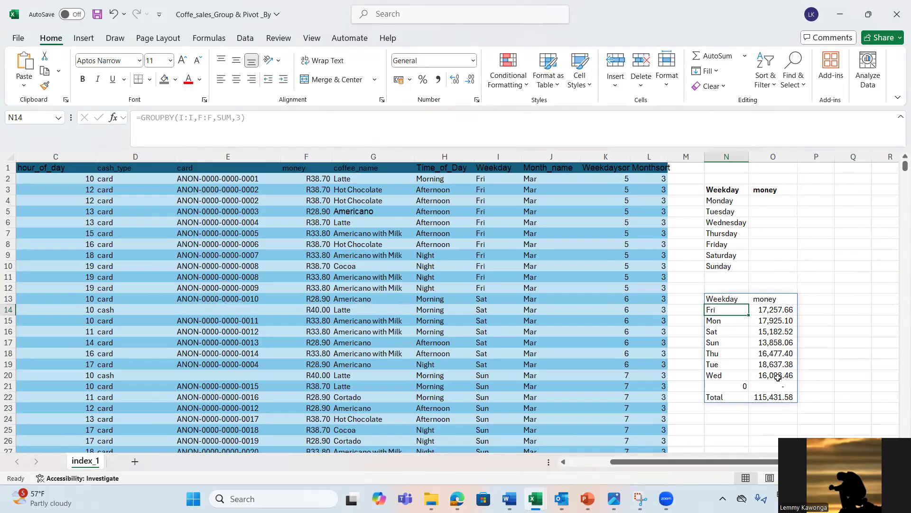
left_click(775, 309)
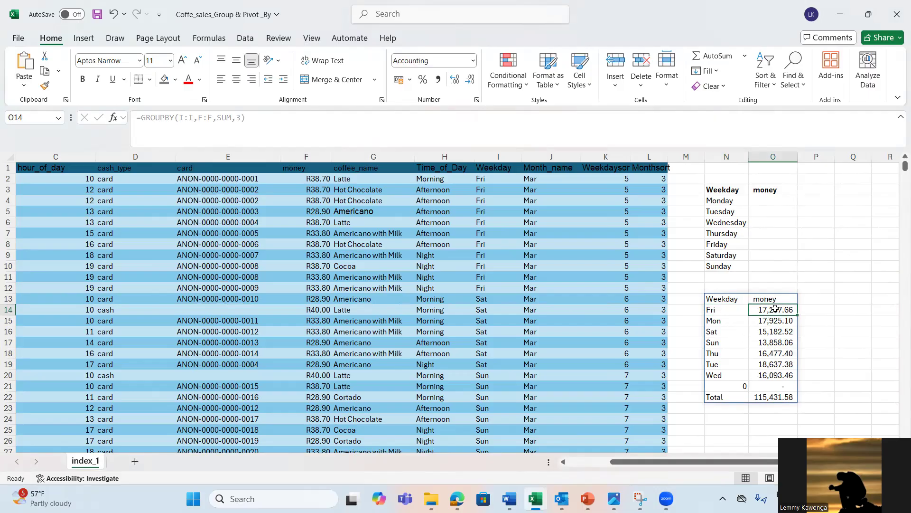
left_click(717, 322)
left_click(769, 323)
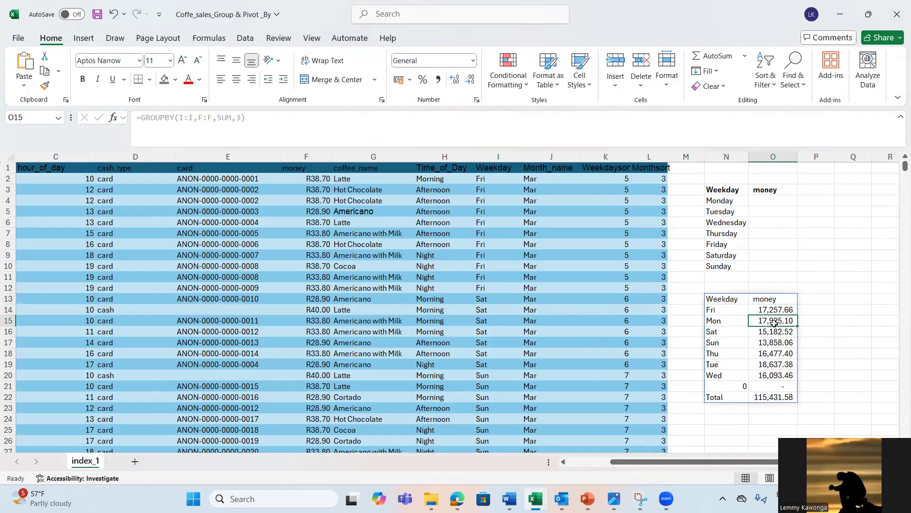
left_click(712, 334)
left_click(763, 336)
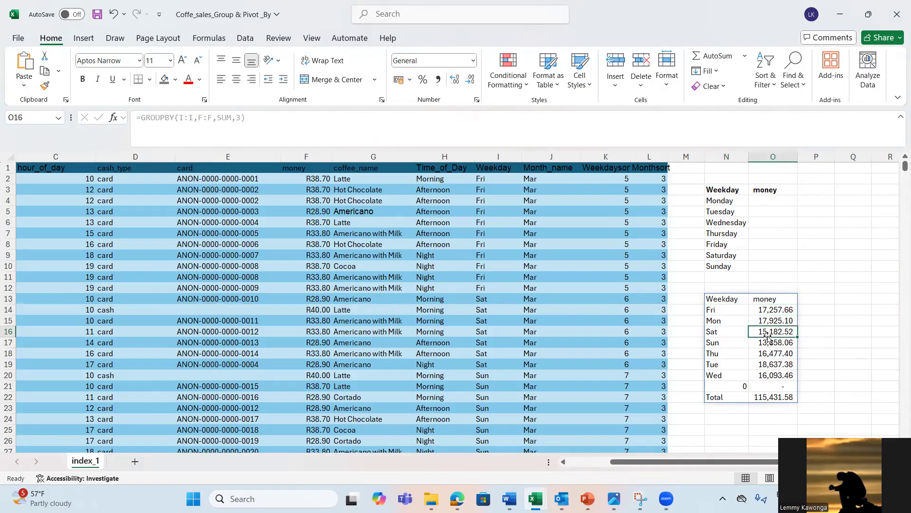
left_click(708, 377)
left_click(746, 385)
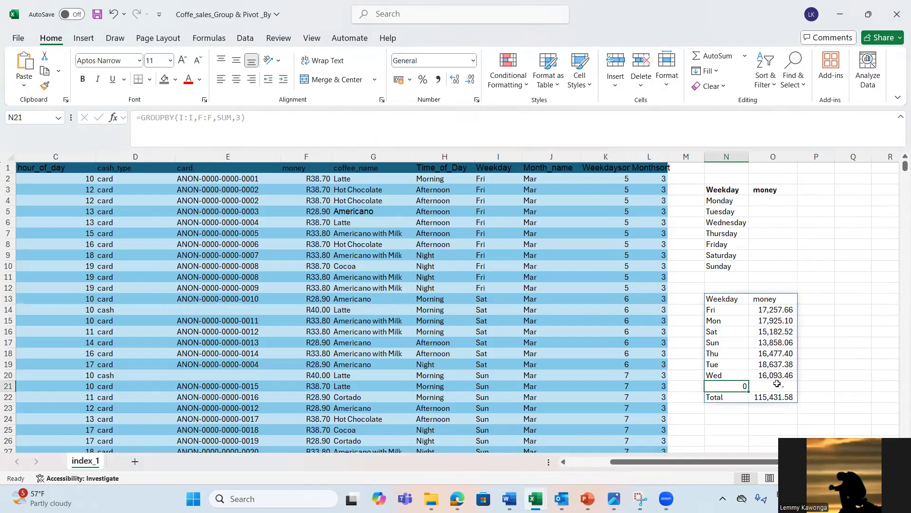
left_click(779, 383)
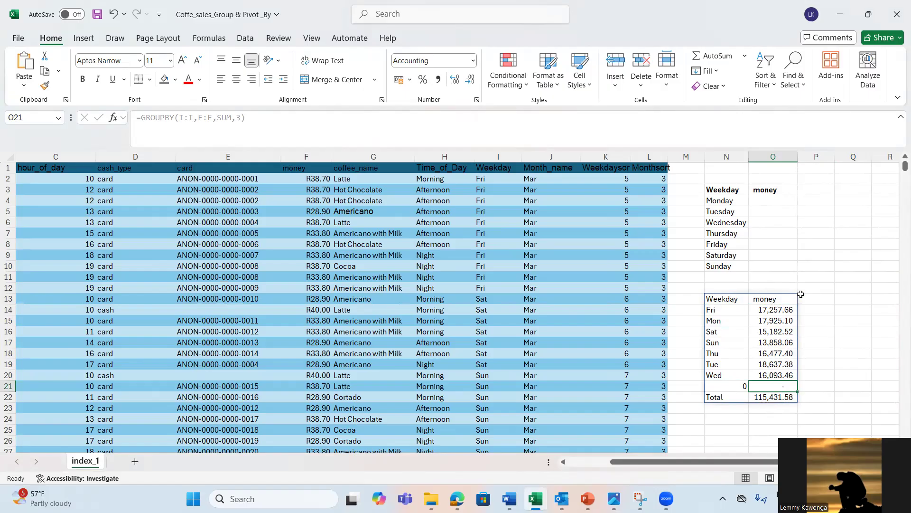
left_click(801, 295)
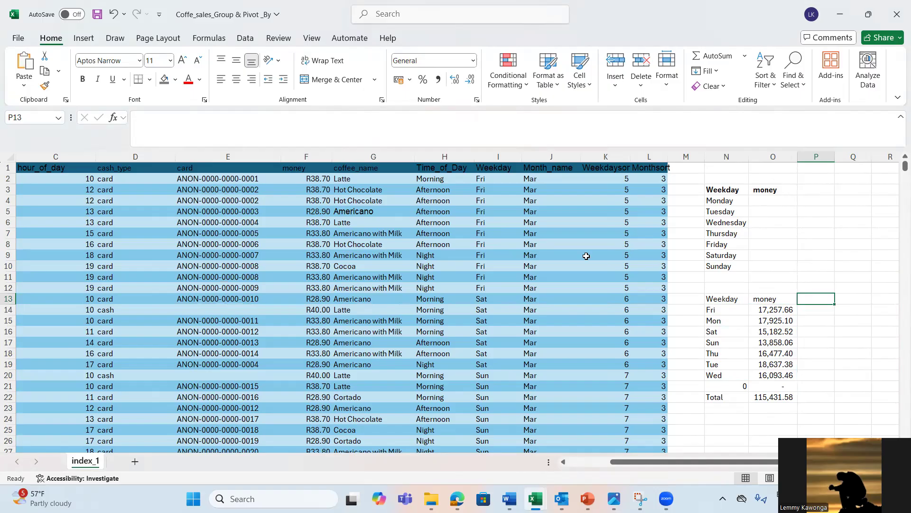
Step: Add a total row to the coffee sales table and set its money column cell to Sum
left_click(367, 249)
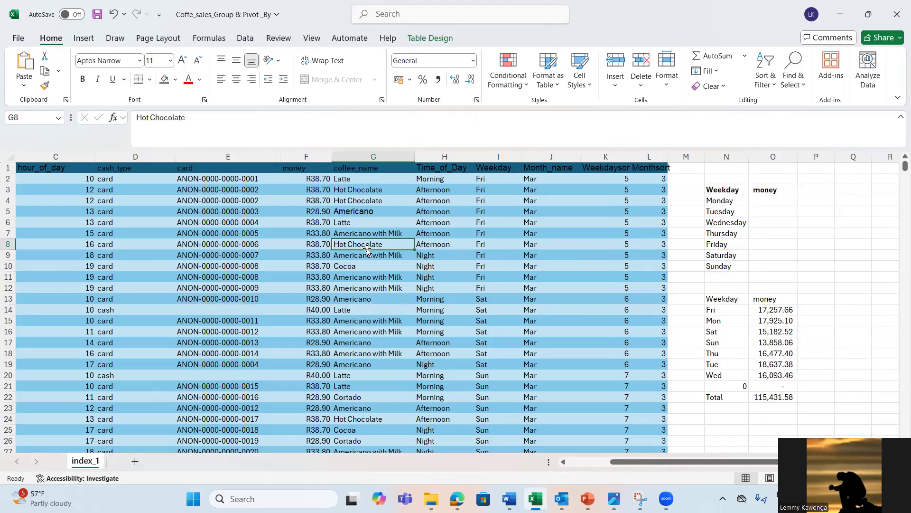
left_click(318, 156)
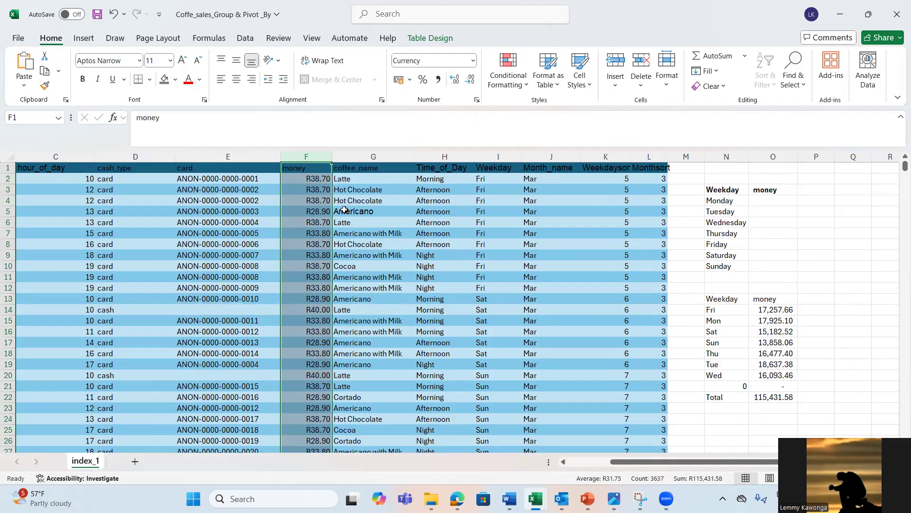
left_click(315, 206)
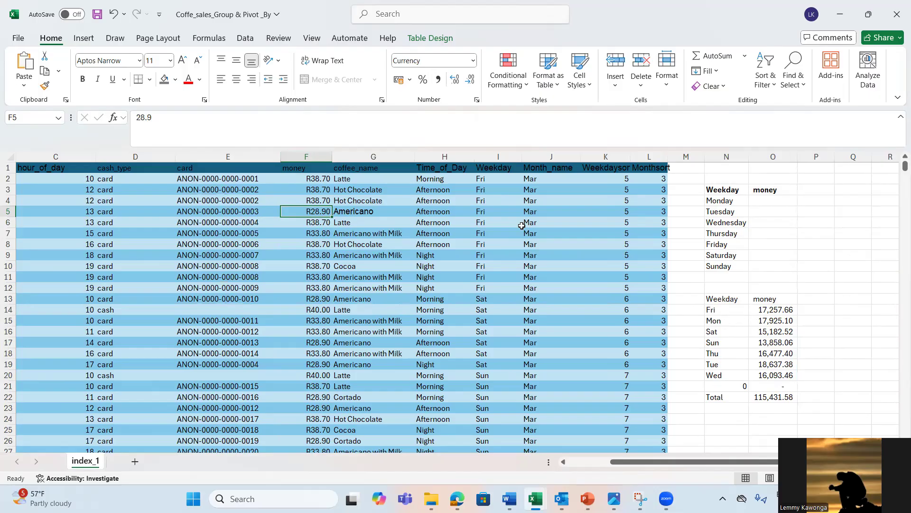
left_click(336, 215)
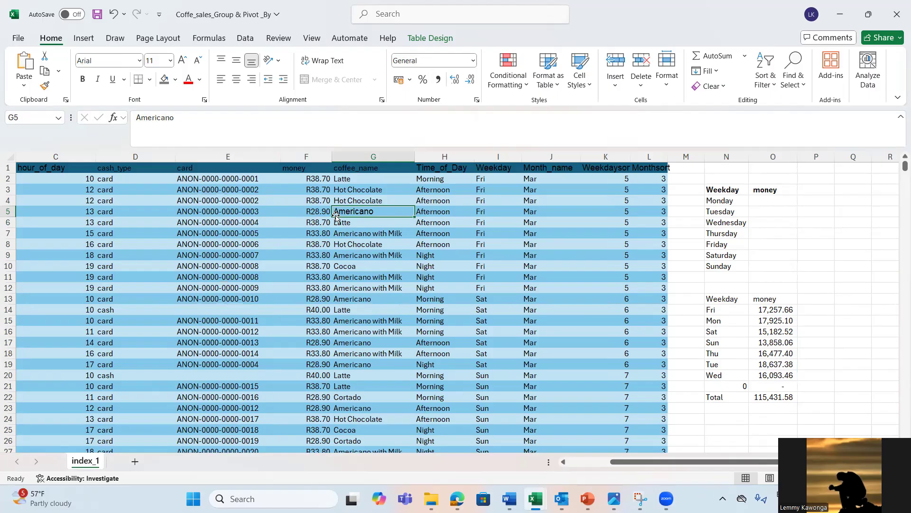
left_click(423, 40)
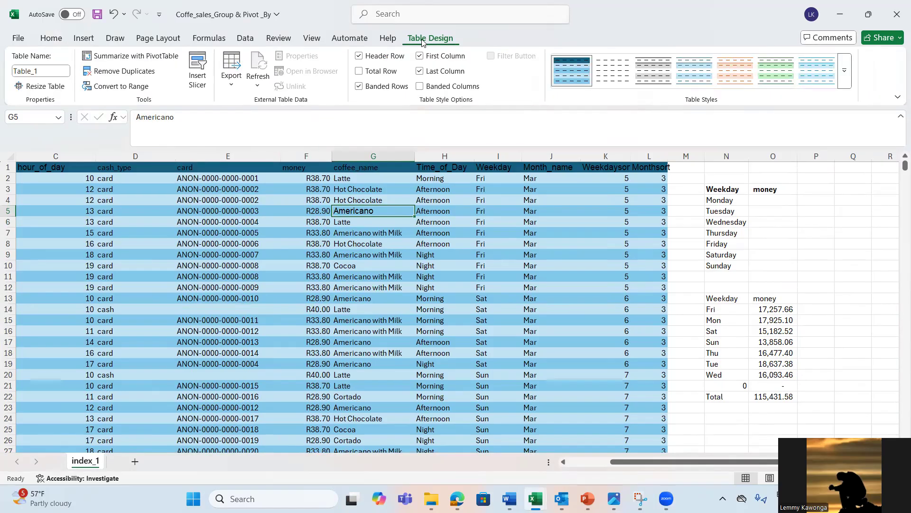
left_click(360, 71)
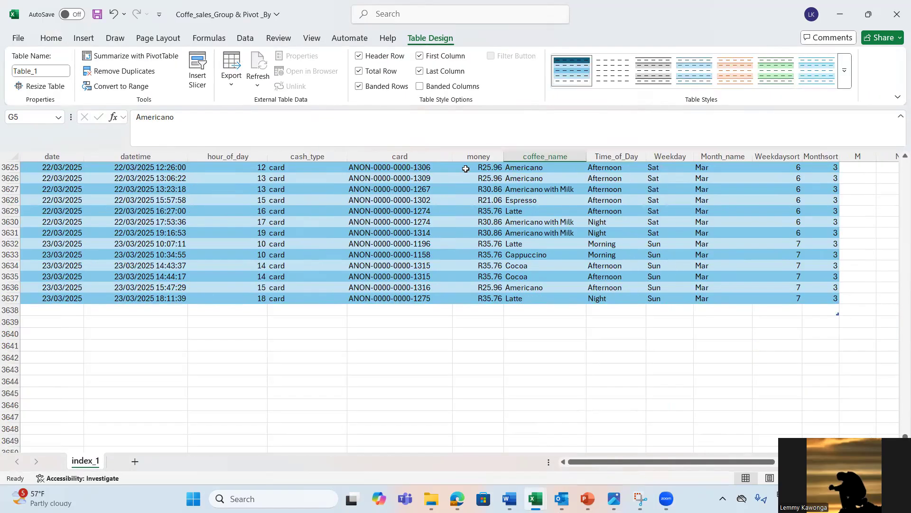
left_click(474, 309)
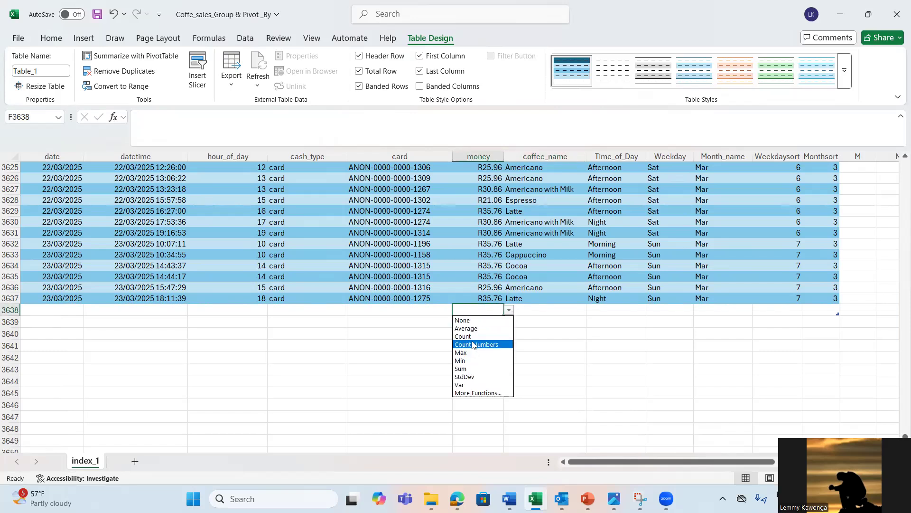
left_click(464, 369)
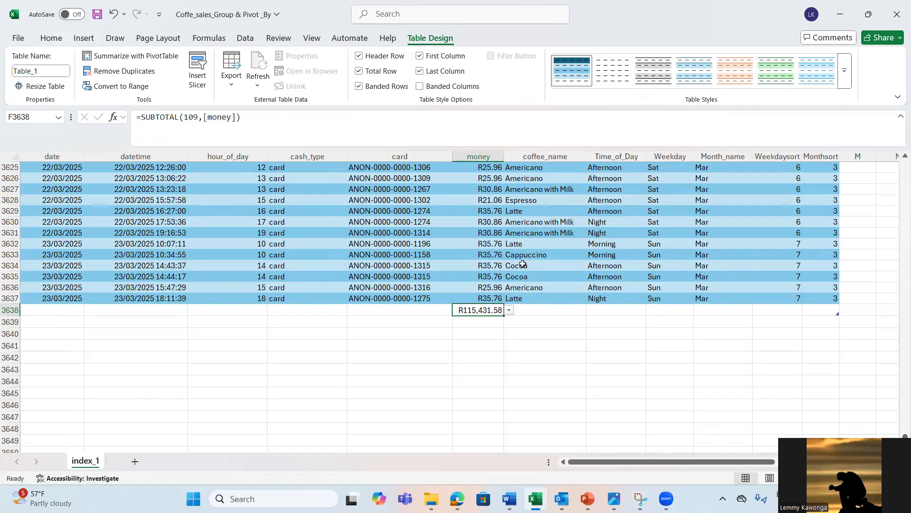
Step: Return to the top of the sheet and inspect the Fri sum in the GROUPBY result at O14
left_click(474, 284)
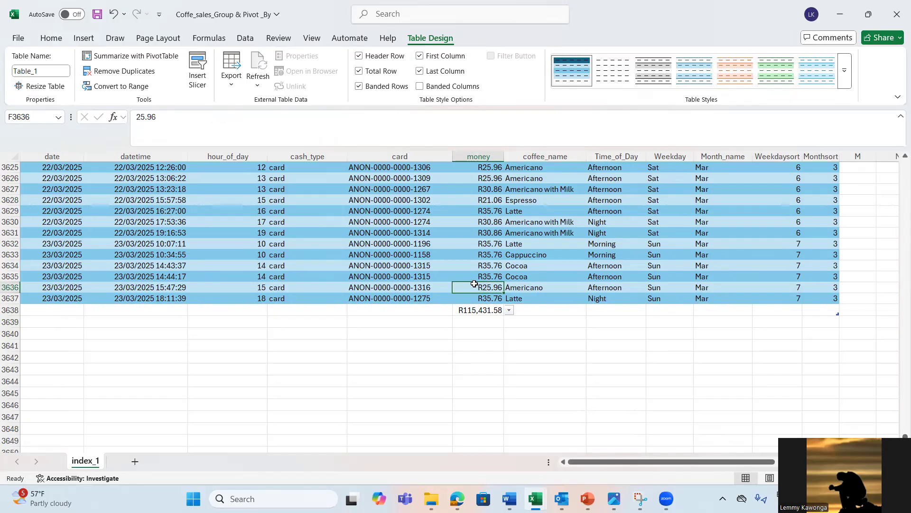
key("ctrl+Up")
key("Right")
key("Right")
key("Right")
key("Right")
key("Right")
key("Right")
key("Right")
key("Right")
key("Right")
key("Right")
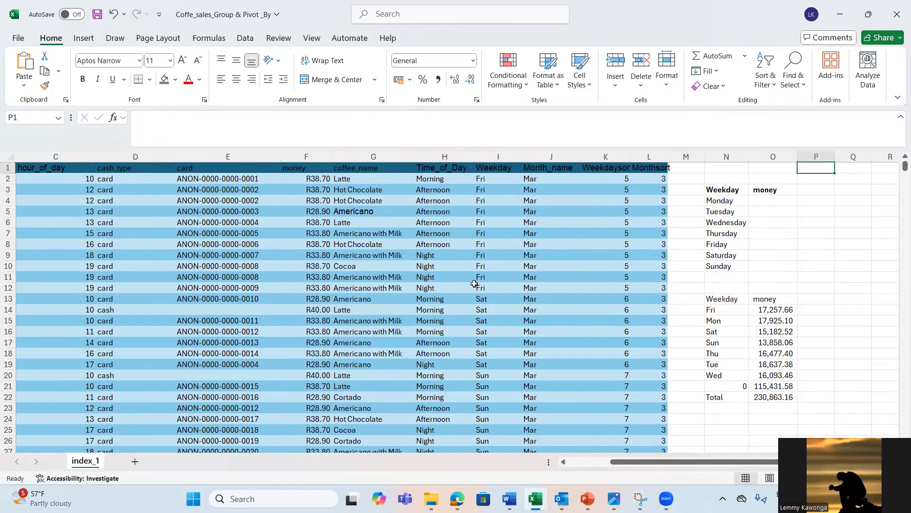
left_click(762, 310)
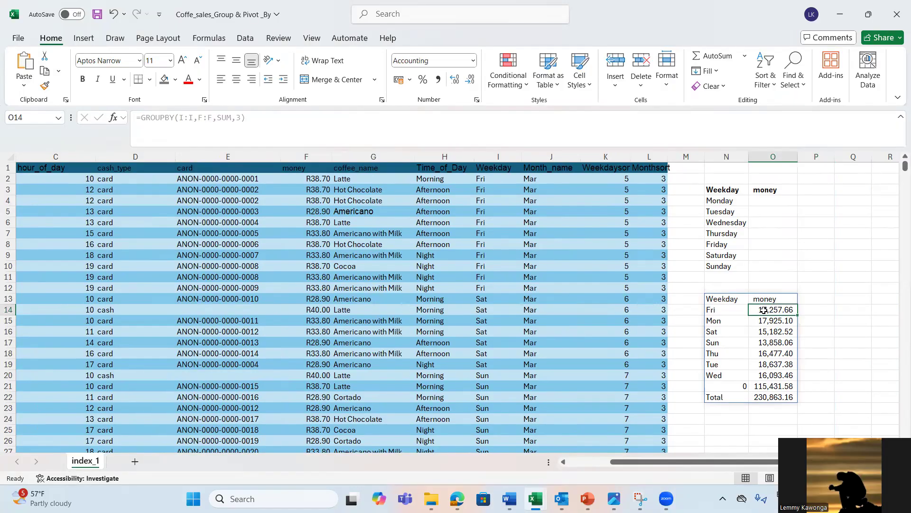
Step: Turn on the table's header filters and filter the Weekday column to show only Fri
left_click(510, 166)
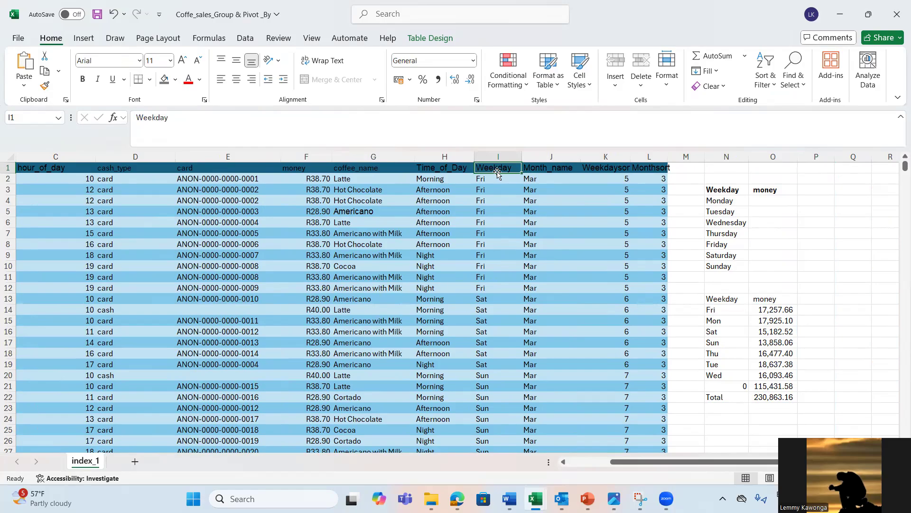
left_click(458, 167)
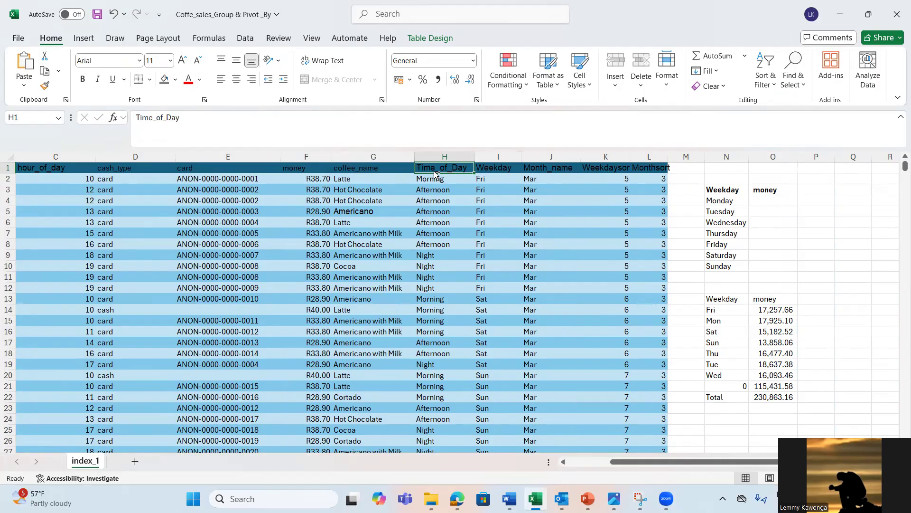
key("ctrl+shift+l")
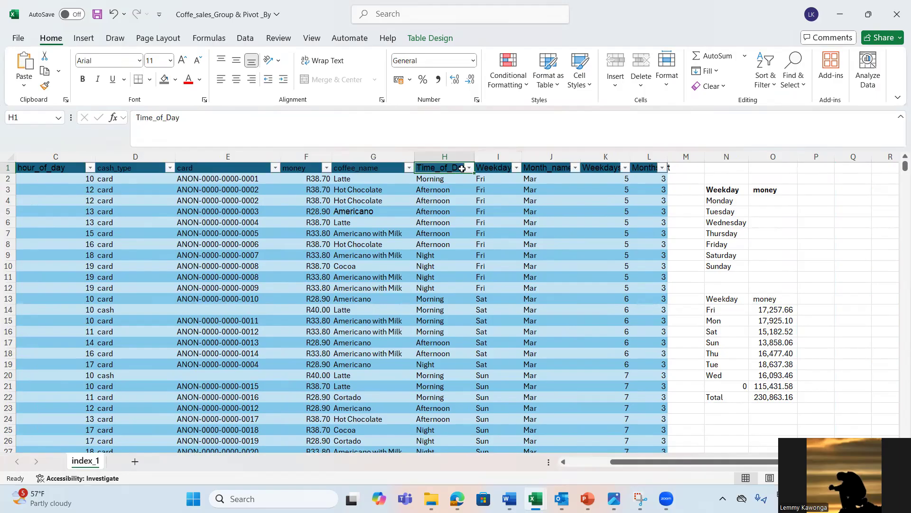
left_click(490, 174)
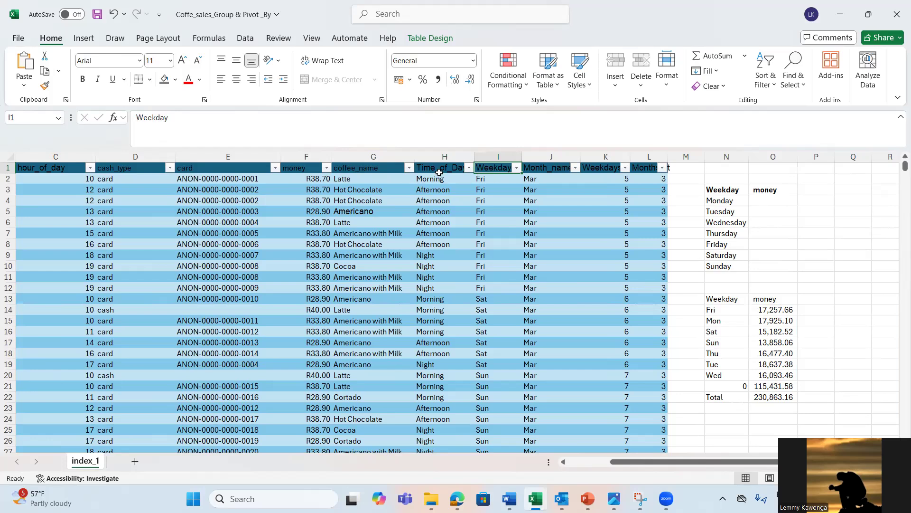
left_click(516, 168)
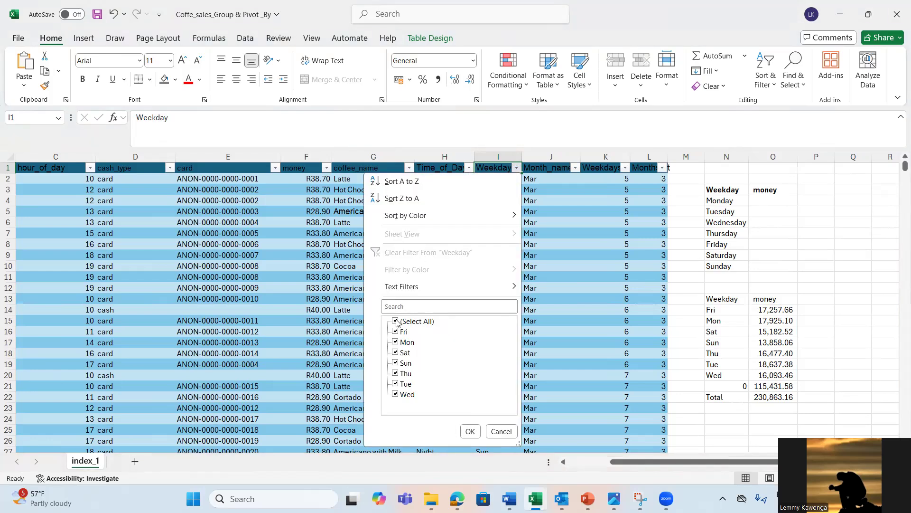
left_click(396, 321)
left_click(397, 332)
left_click(469, 430)
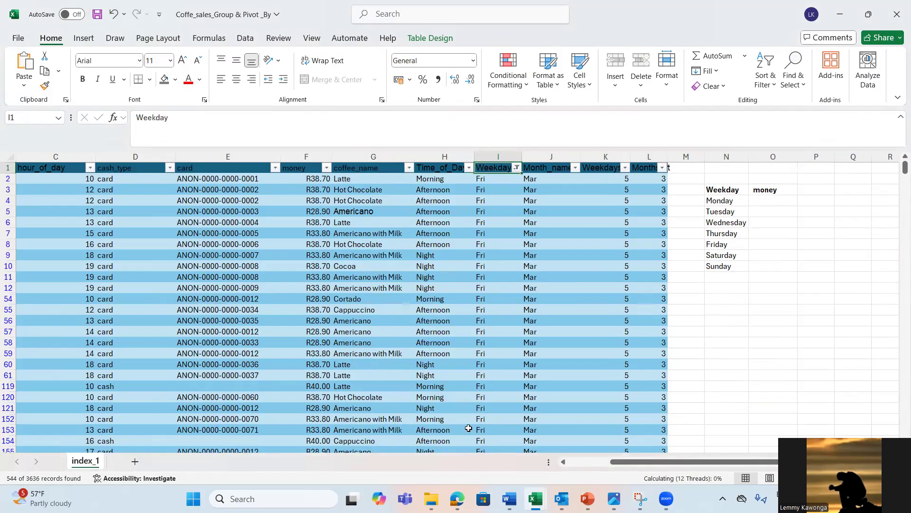
Step: Check the filtered Fri sum in the money column's total row, and clear the filter from Weekday
left_click(318, 385)
key("ctrl+Down")
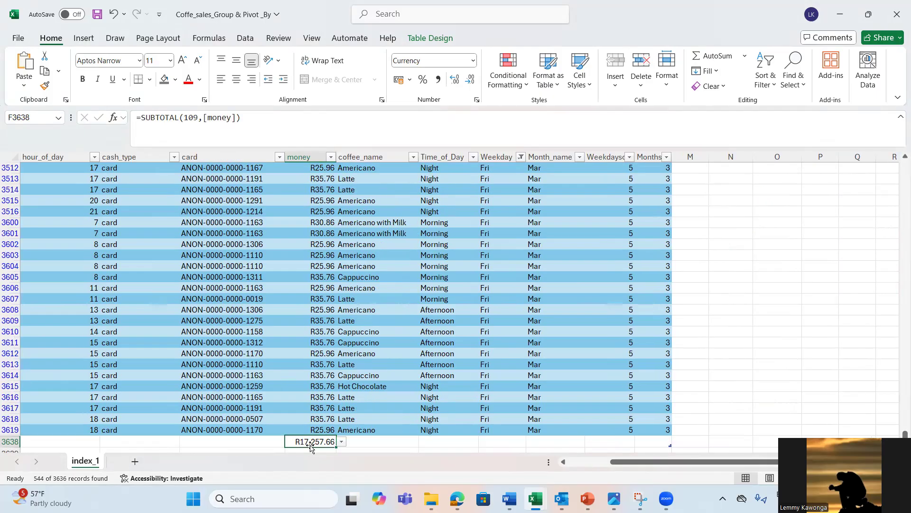
left_click(331, 424)
key("ctrl+Up")
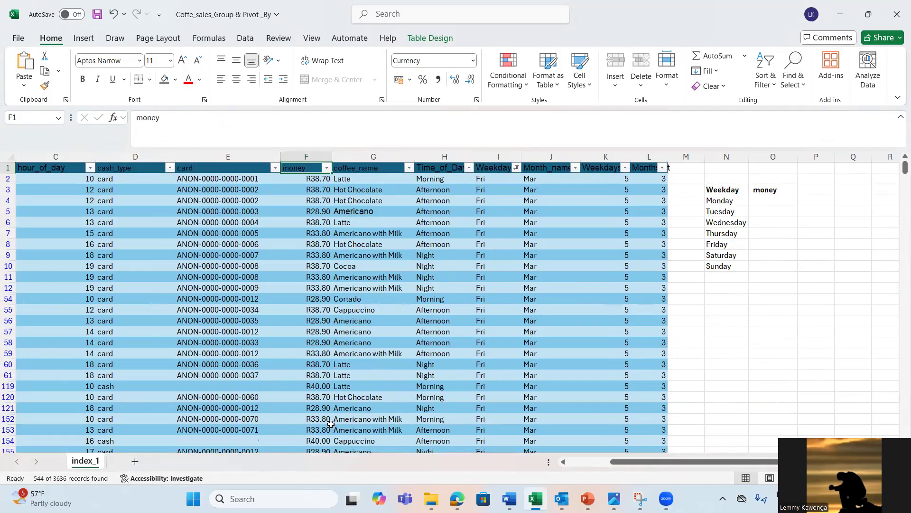
left_click(517, 168)
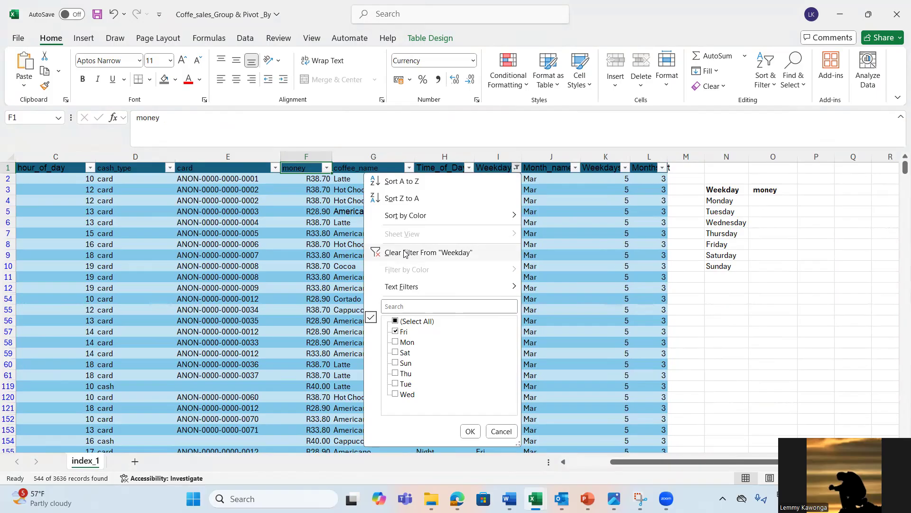
left_click(425, 252)
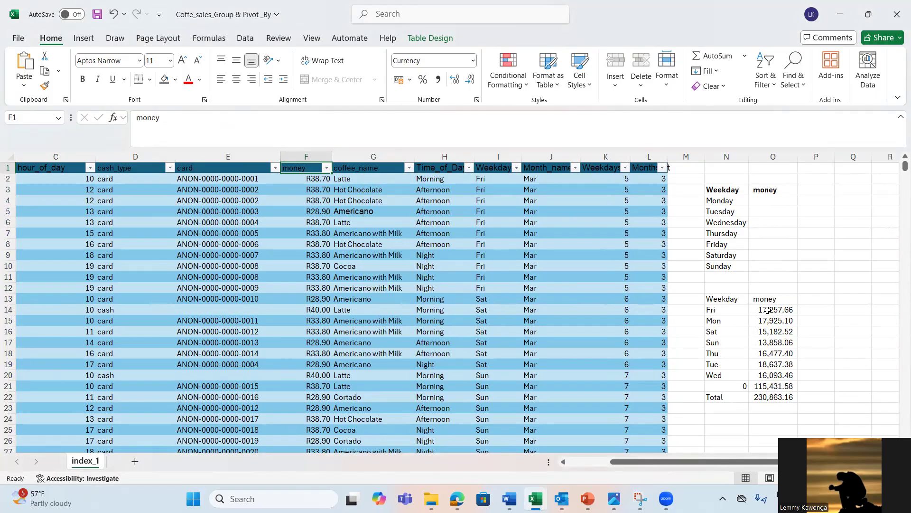
Step: Examine the GROUPBY formula in N13, the Fri sum and the blank-group row's amount in O21
left_click(768, 310)
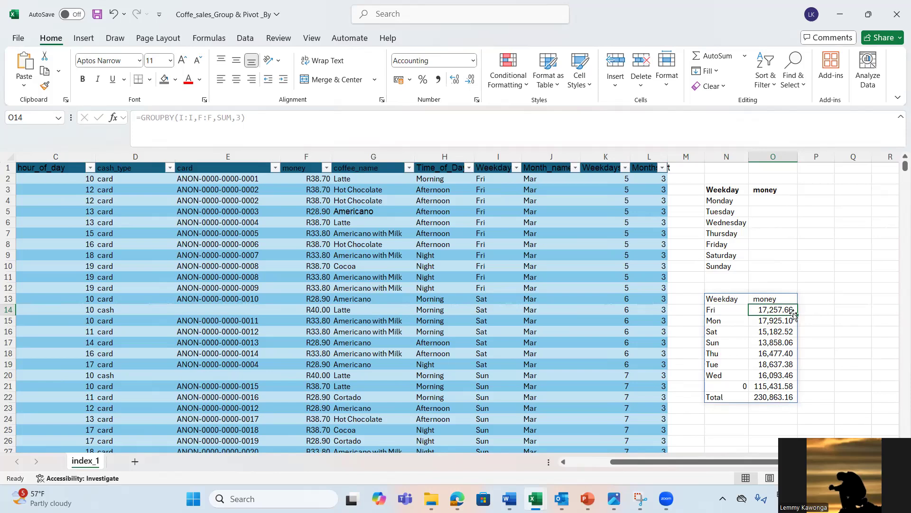
left_click(713, 299)
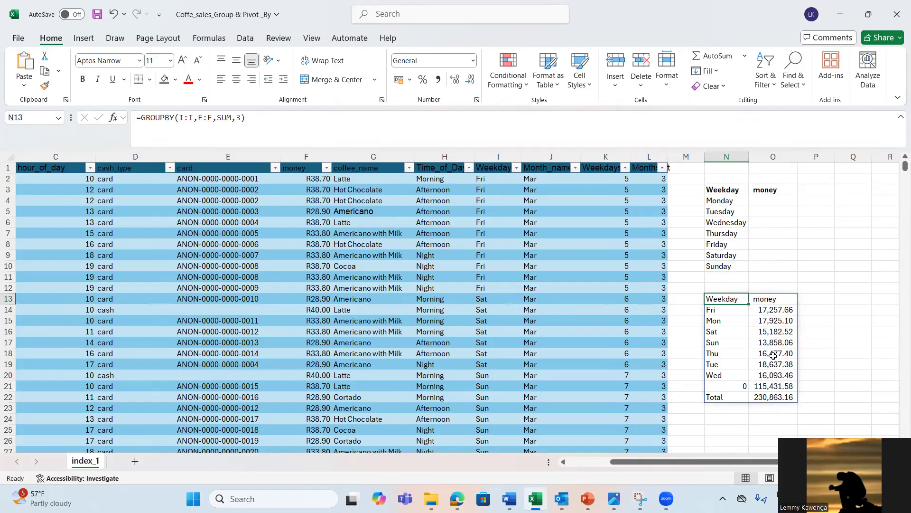
left_click(764, 387)
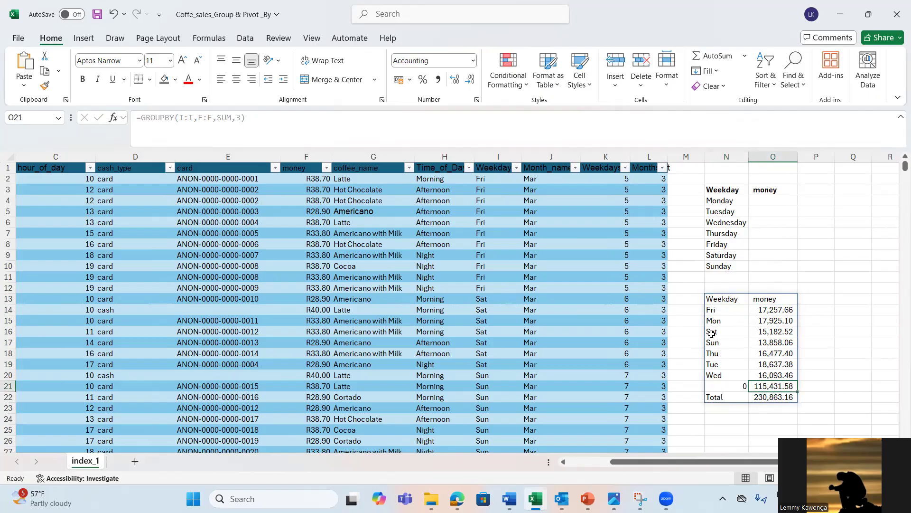